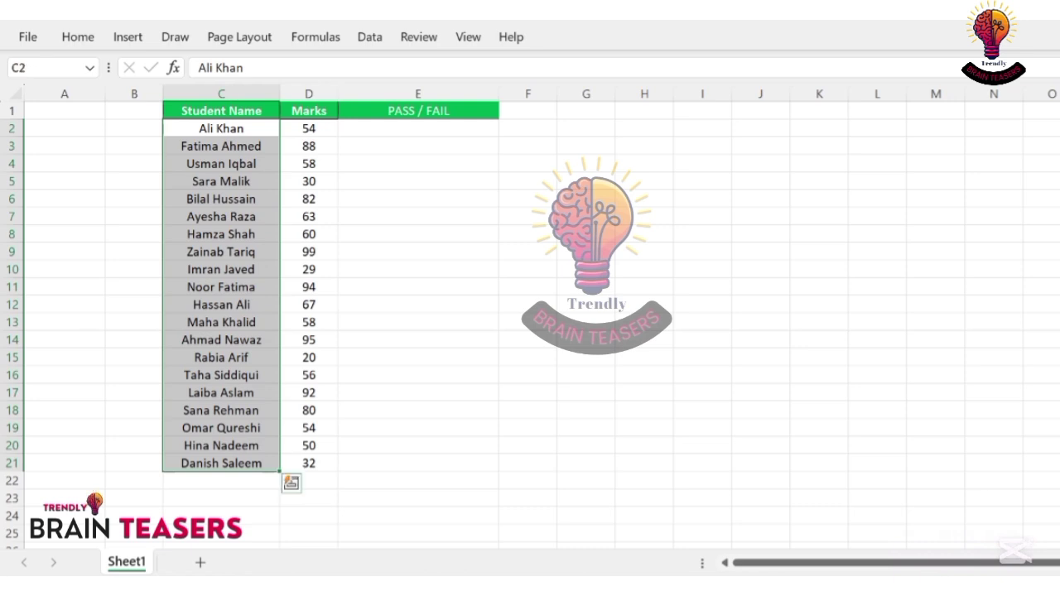
left_click_drag(308, 128, 308, 463)
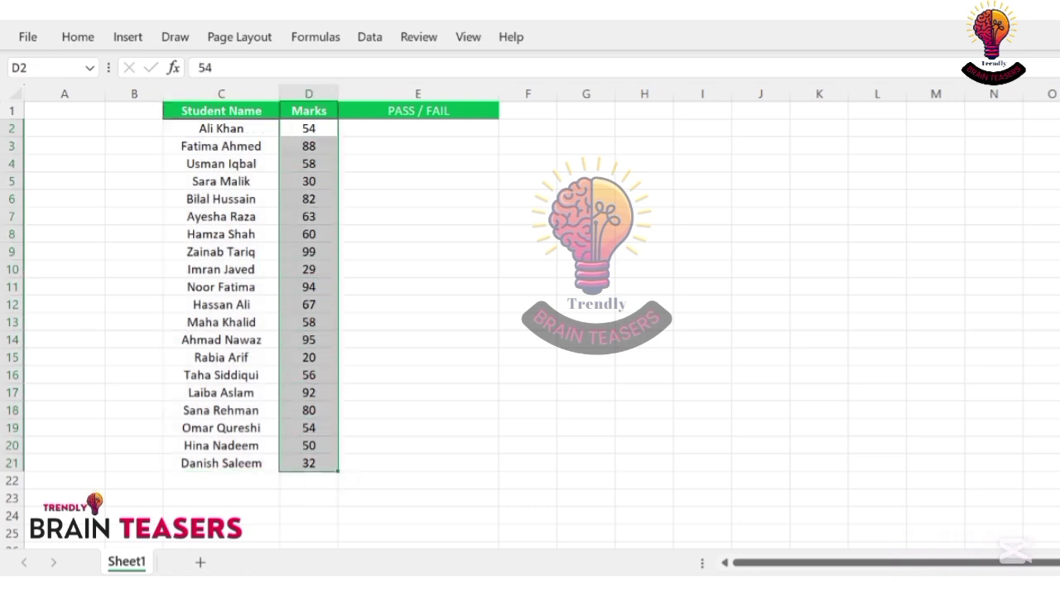
left_click(418, 111)
left_click(418, 129)
type("p")
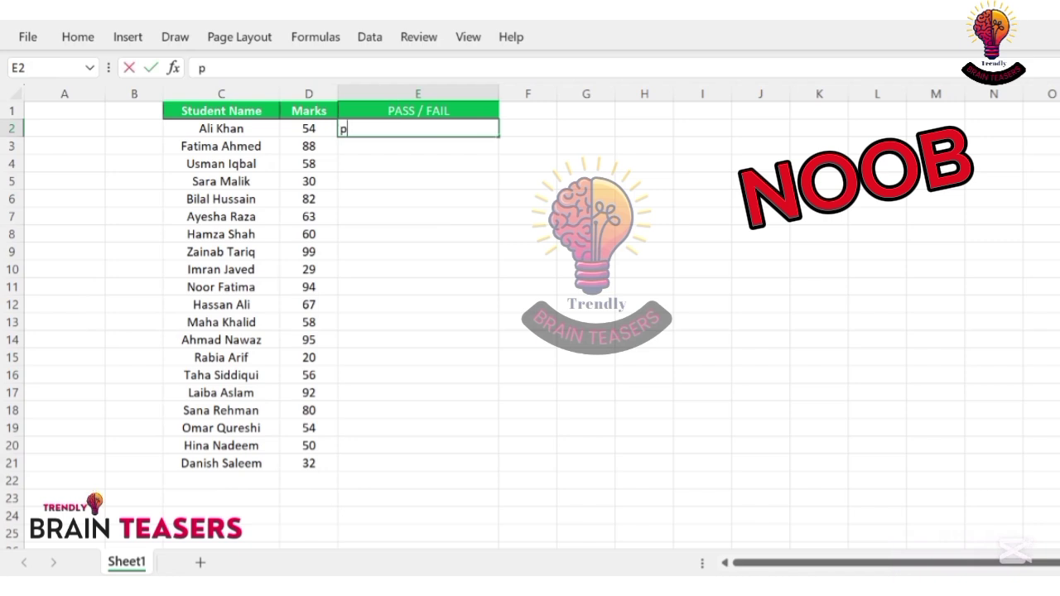
type("ass")
left_click(418, 164)
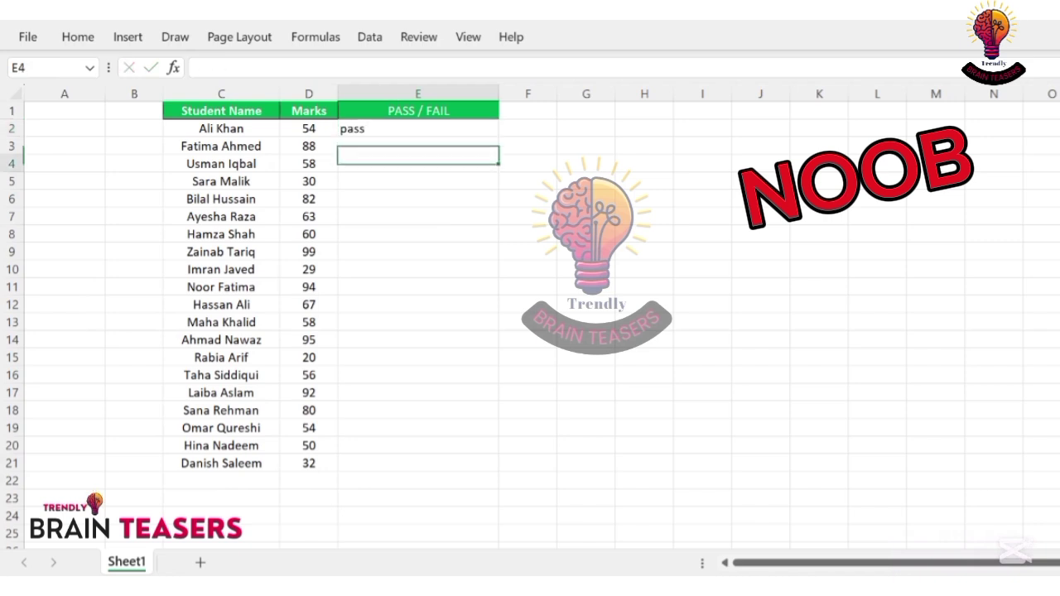
left_click(419, 146)
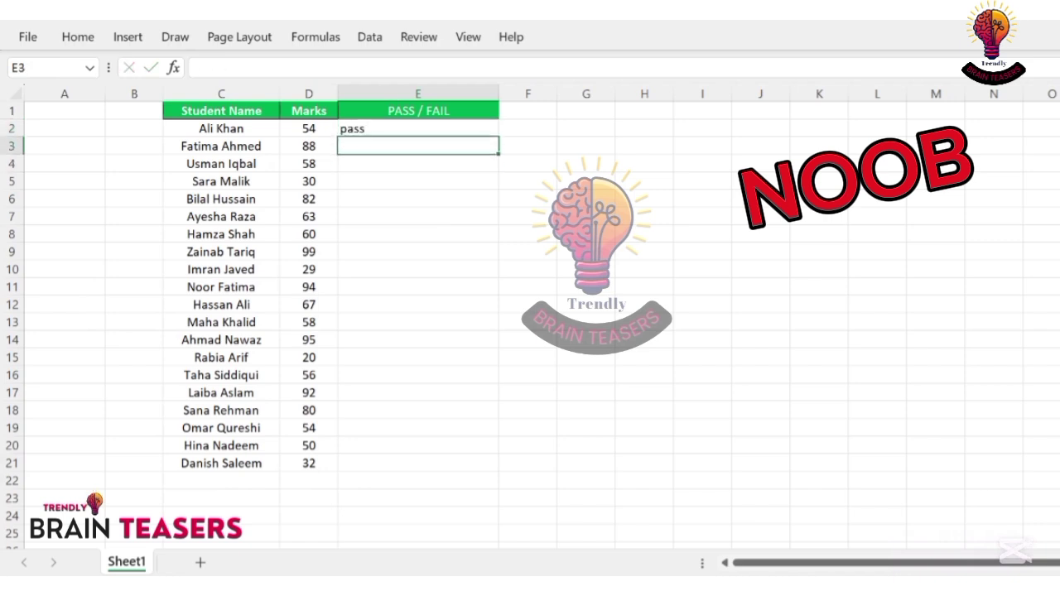
type("pass")
key("BackSpace")
key("BackSpace")
key("BackSpace")
key("BackSpace")
left_click(419, 128)
double_click(64, 128)
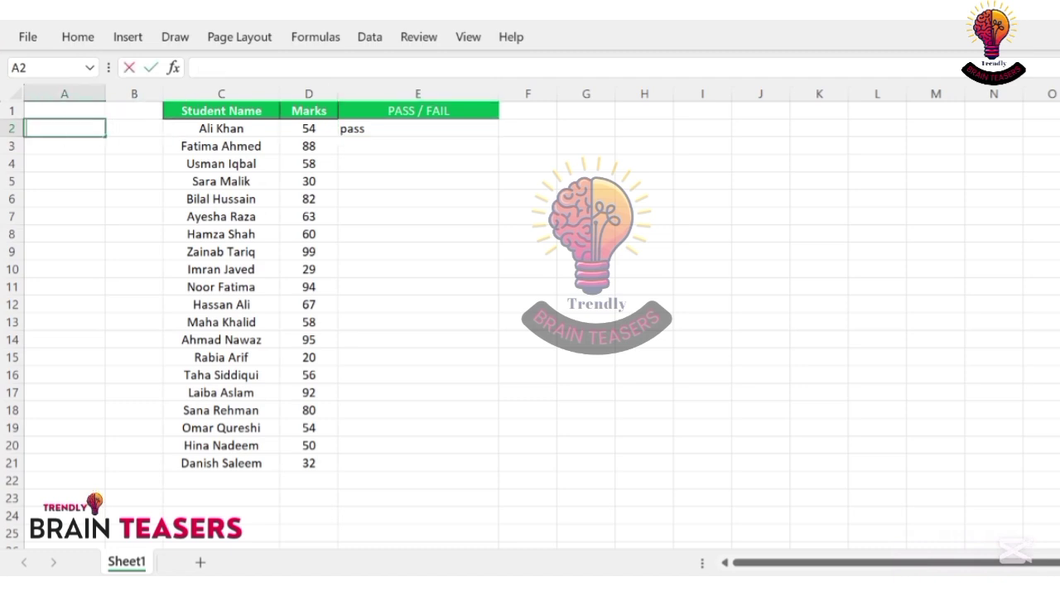
left_click(418, 128)
key("BackSpace")
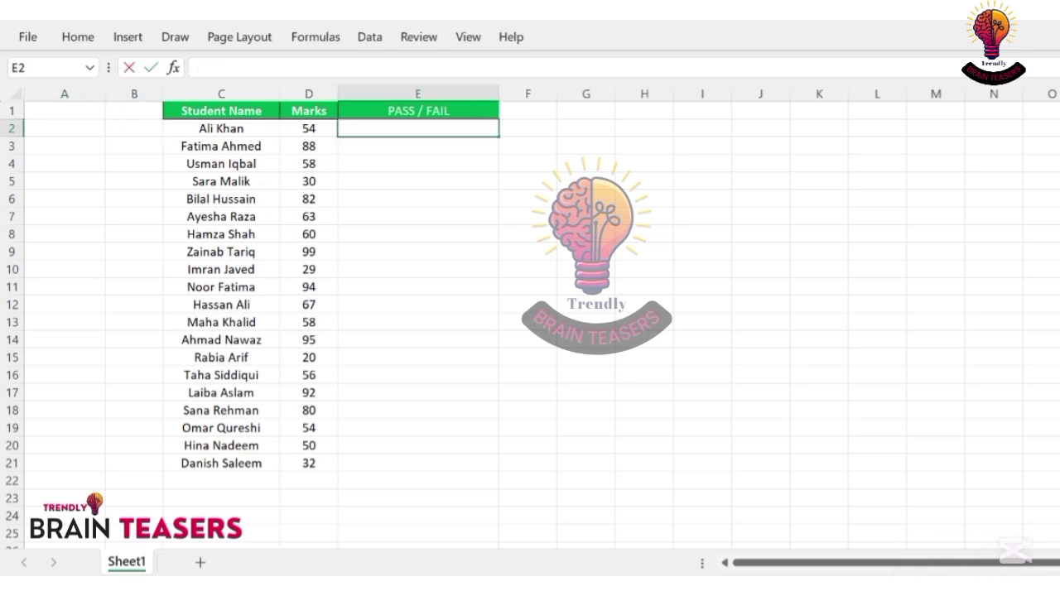
Enter the formula =IF(D2>33,"Pass","fail") in cell E2 to grade the first student's marks.
left_click(418, 111)
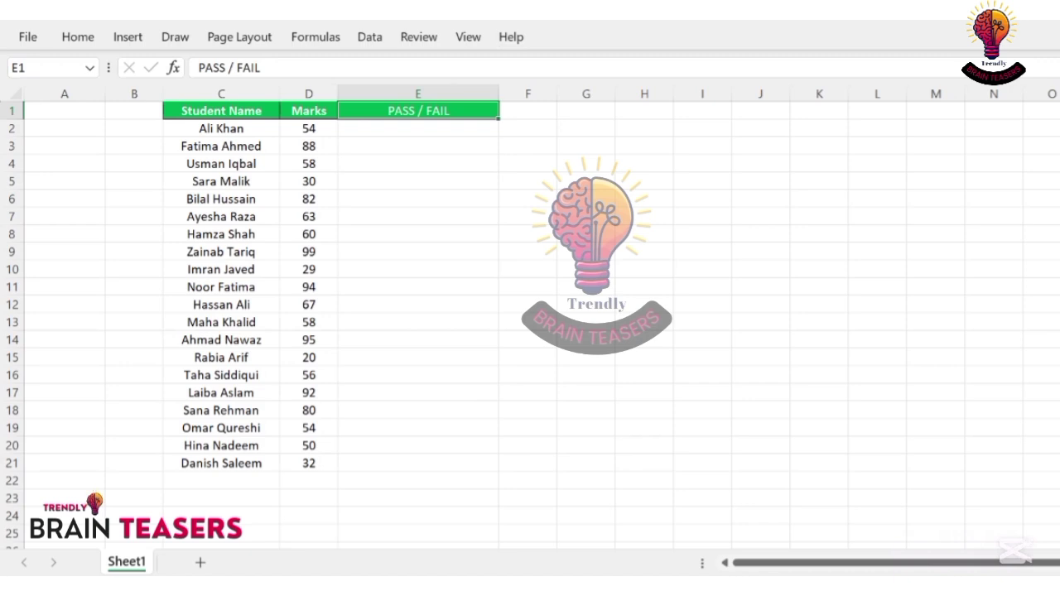
left_click(418, 128)
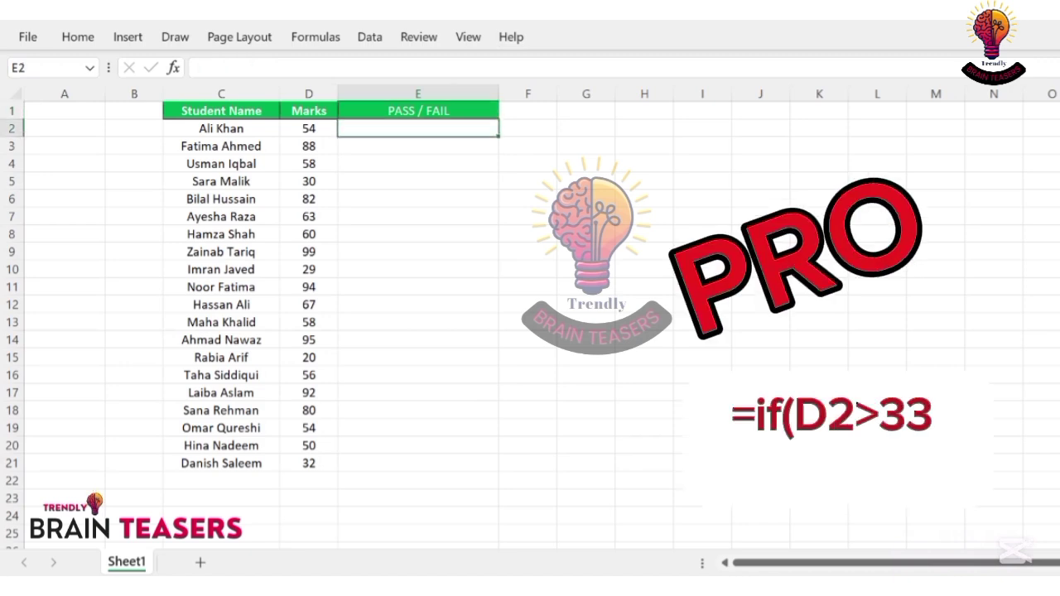
type("=")
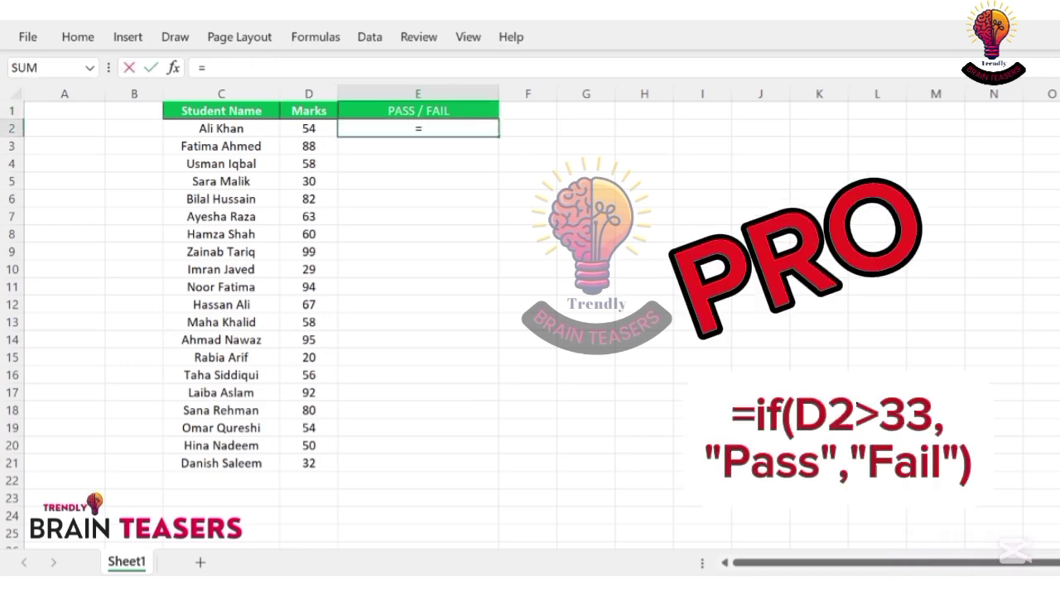
type("if")
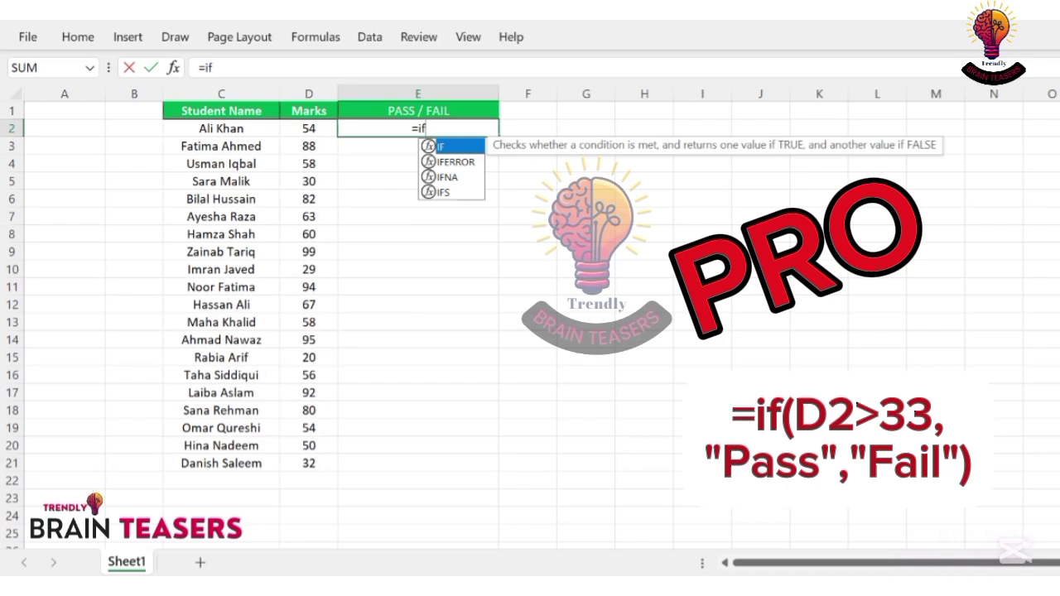
type("(")
left_click(309, 129)
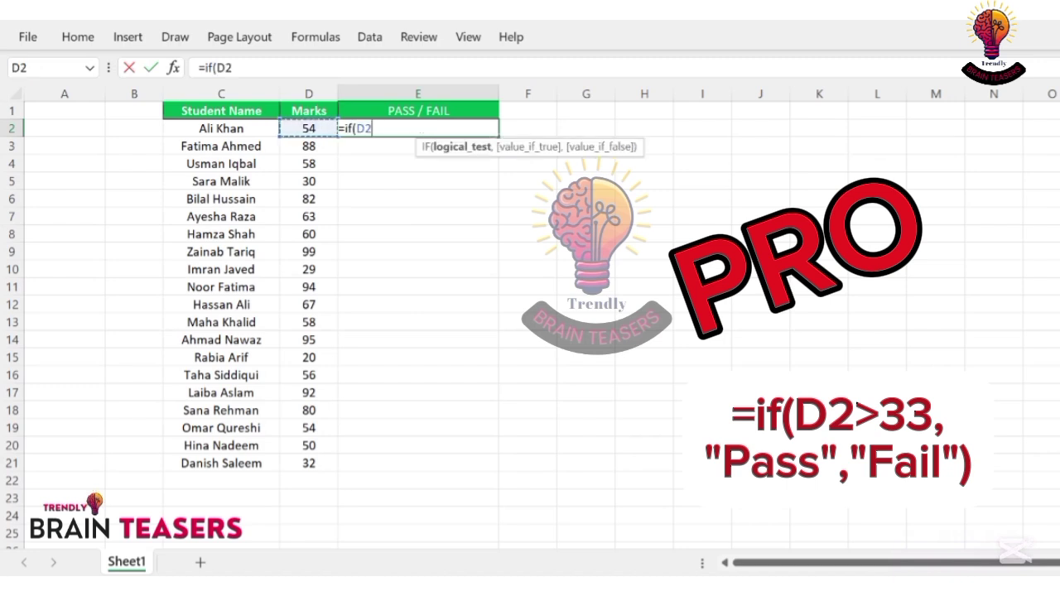
type(">33")
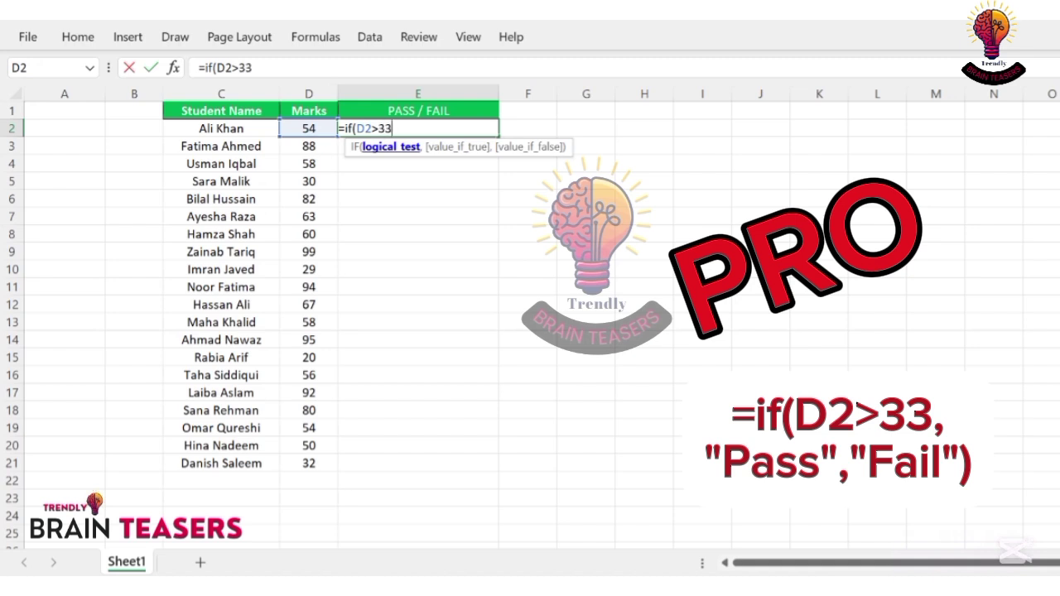
type(",")
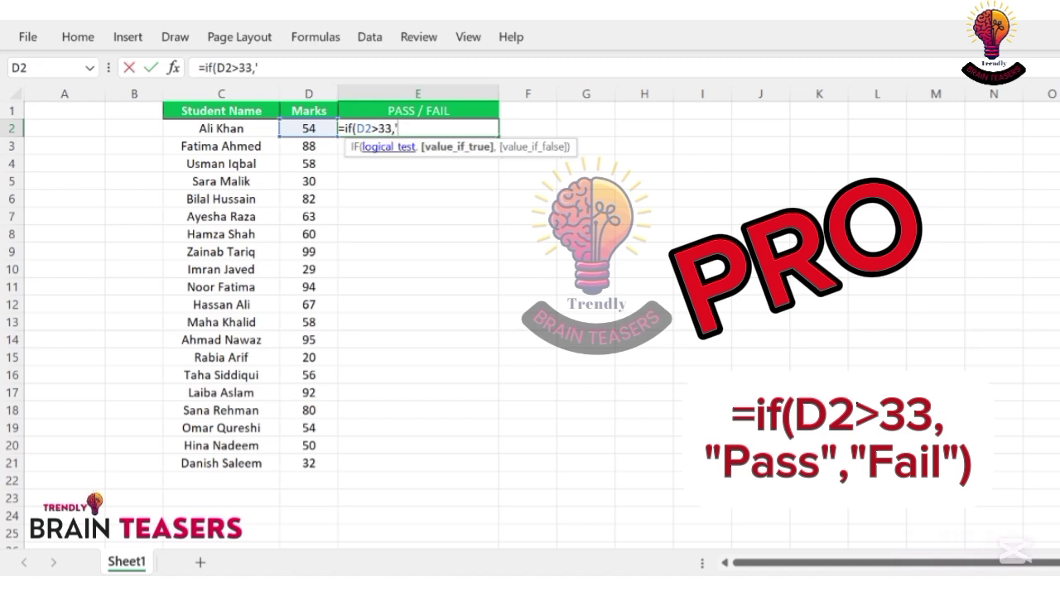
type("'Pass\"")
key("BackSpace")
type("\"")
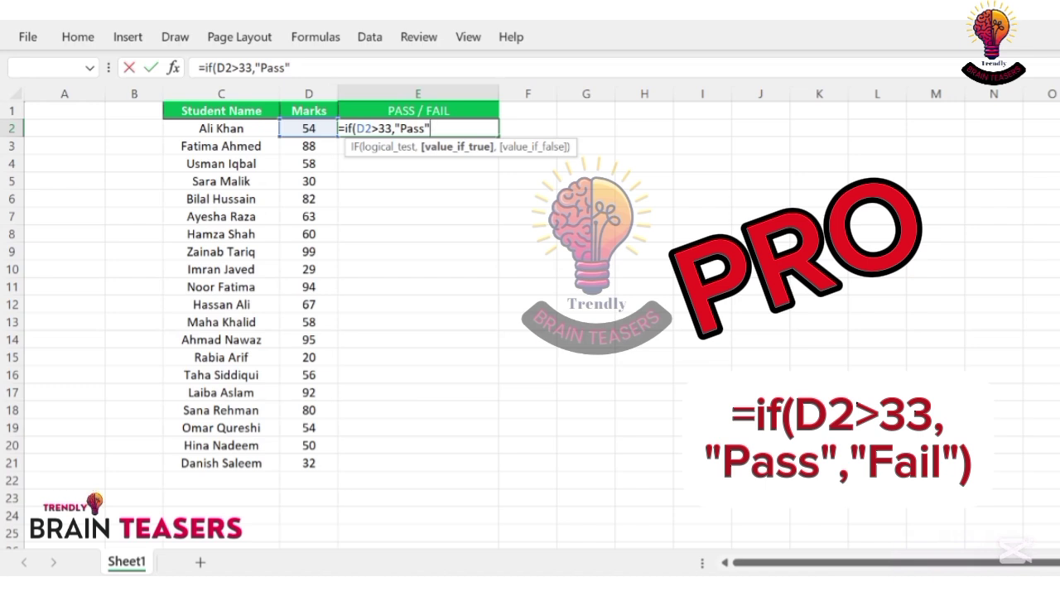
type(",")
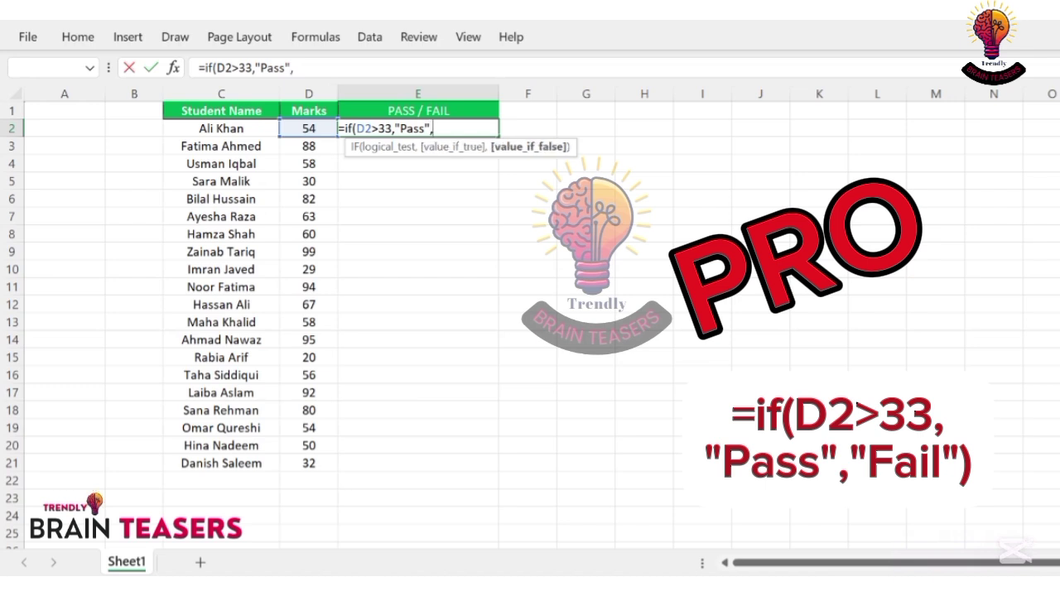
type("\"fail\")")
key("Return")
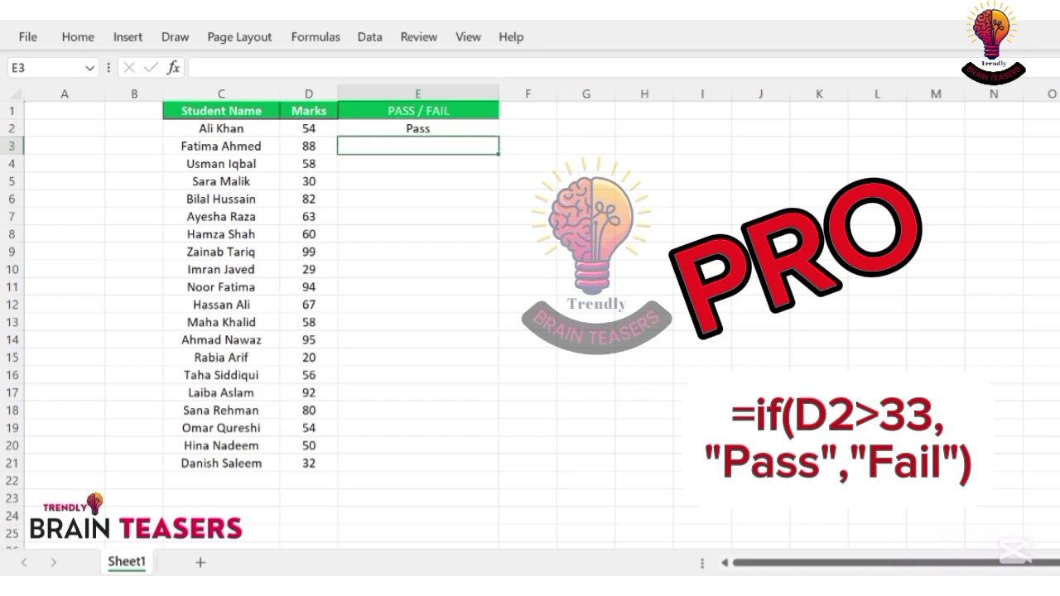
Fill the IF formula from E2 down through E21 for all students.
left_click(418, 129)
left_click_drag(418, 129, 418, 464)
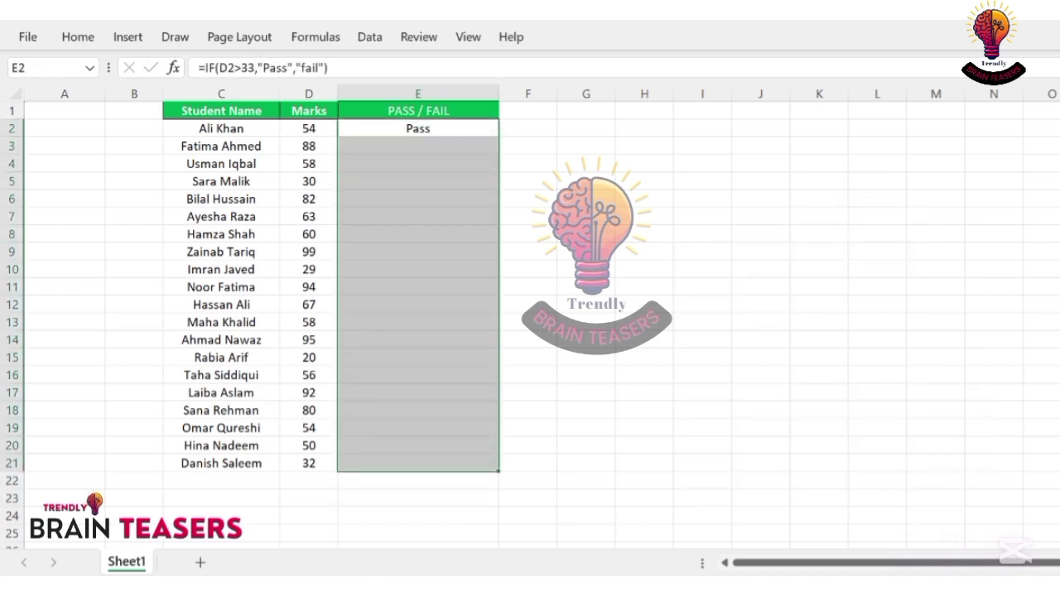
key("ctrl+d")
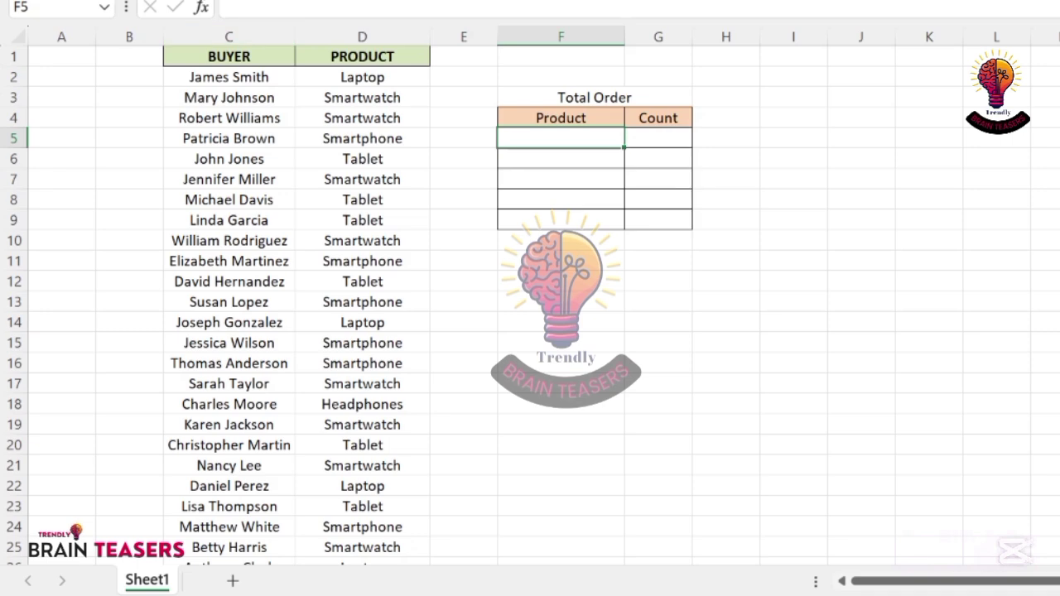
Examine the ordered products in D2:D31 and the layout of the Total Order table with its Count column.
scroll(530, 305, "down", 4)
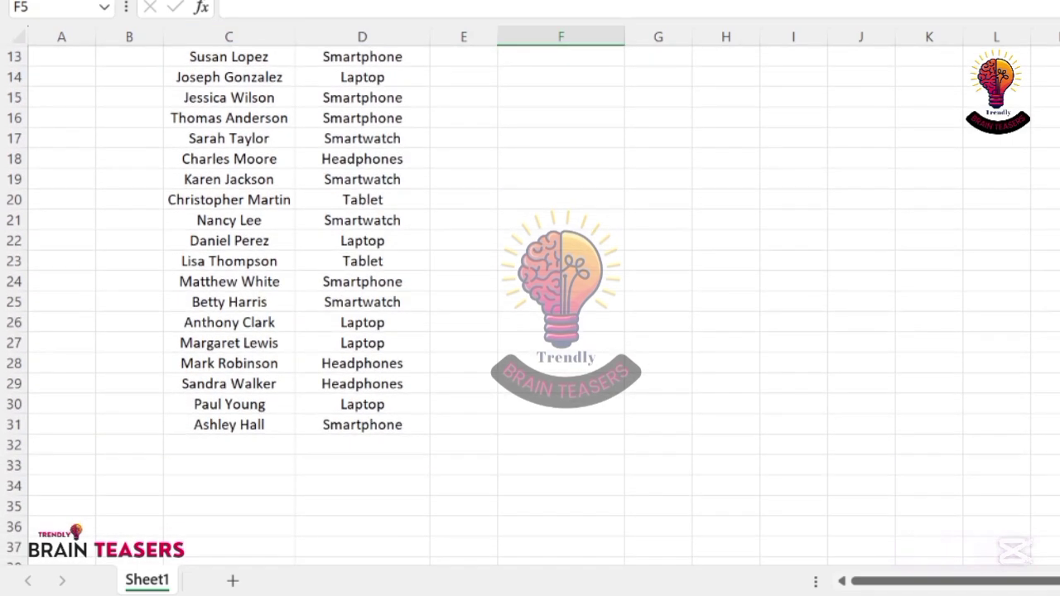
scroll(530, 305, "up", 4)
left_click_drag(362, 77, 444, 551)
scroll(444, 551, "up", 3)
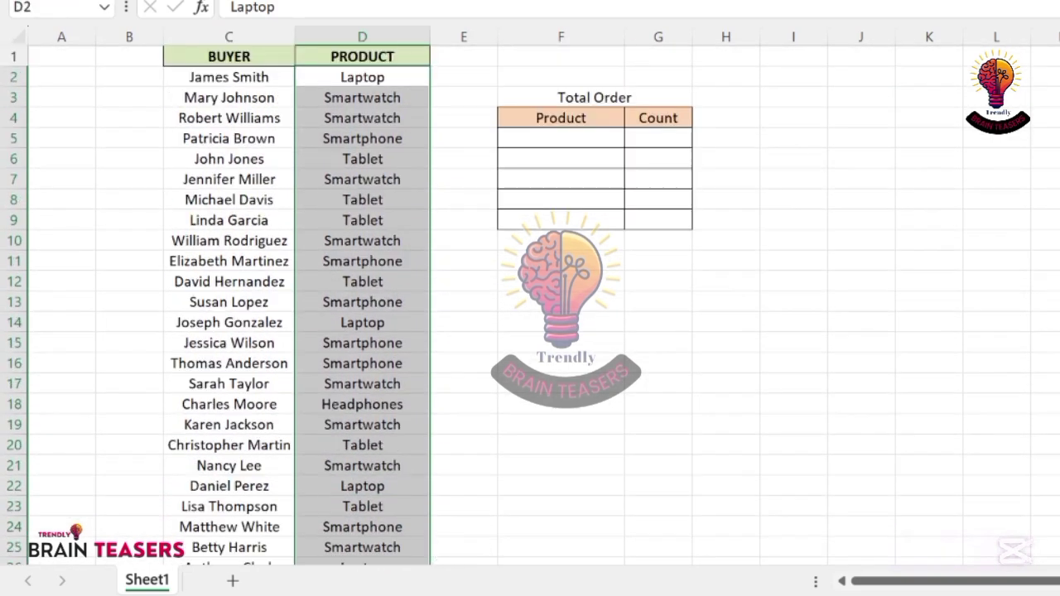
scroll(444, 550, "down", 2)
scroll(444, 551, "up", 2)
left_click(595, 98)
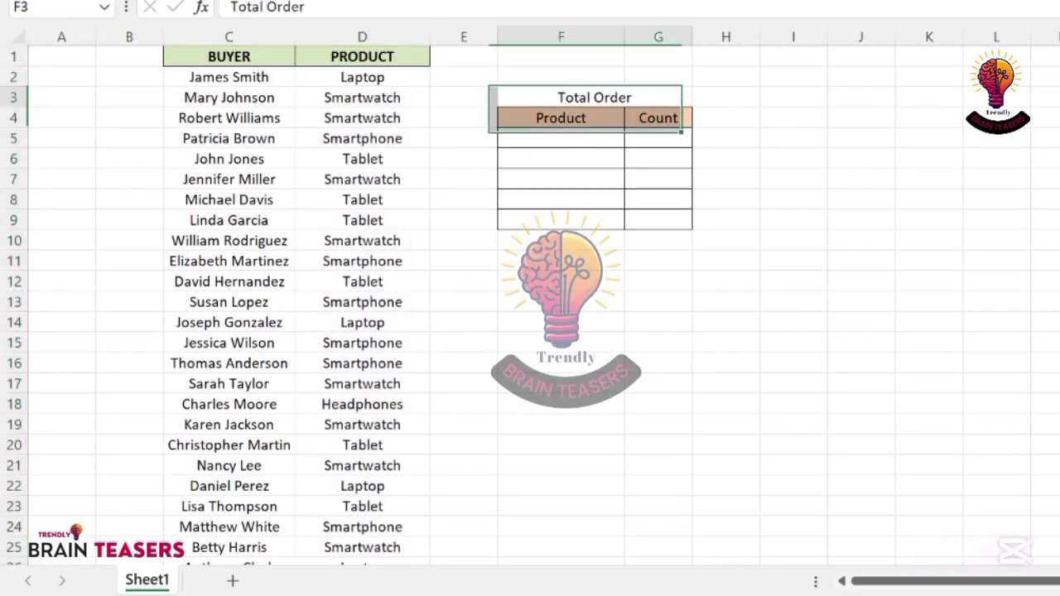
left_click_drag(659, 118, 658, 220)
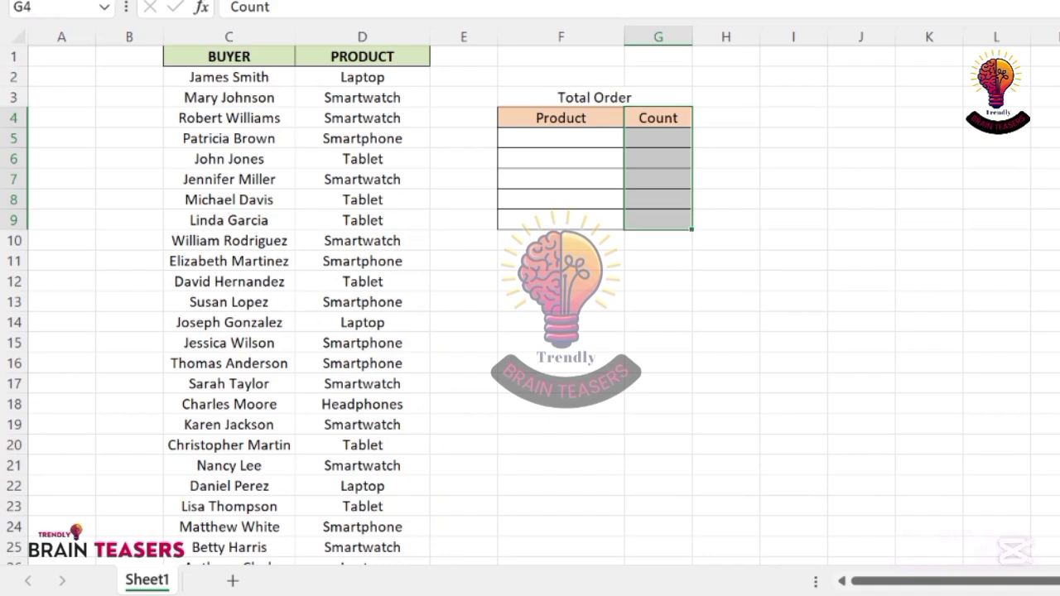
List the distinct products in the Total Order table by entering =UNIQUE(D2:D31) in cell F5.
left_click(560, 139)
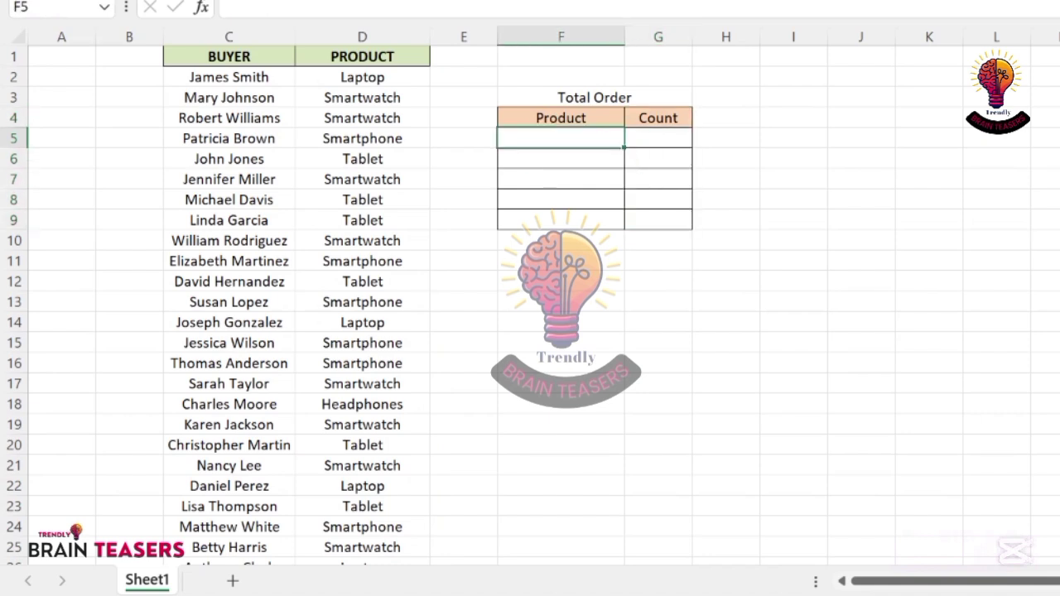
type("=")
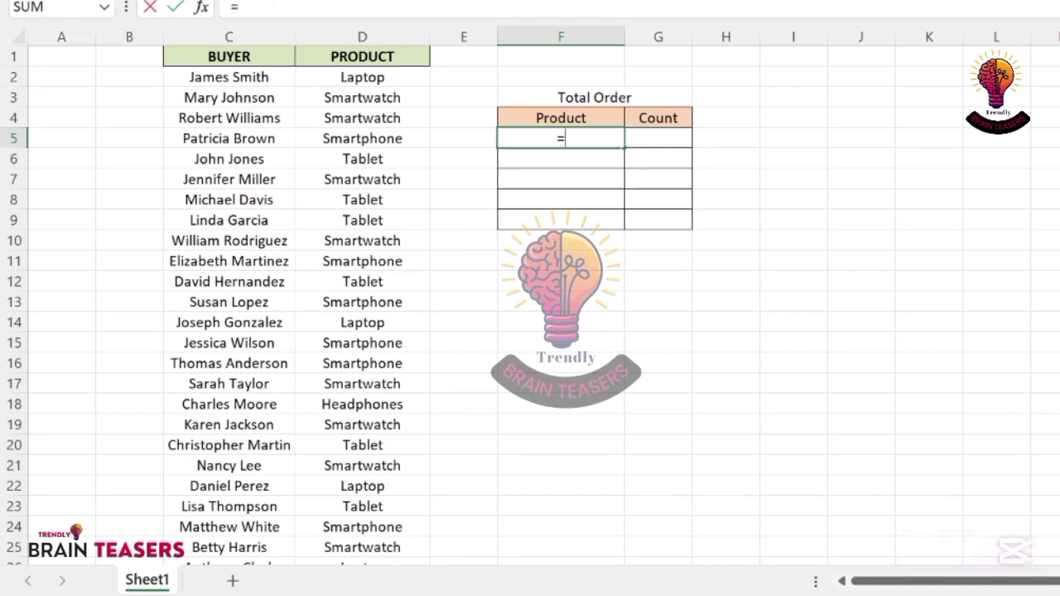
type("u")
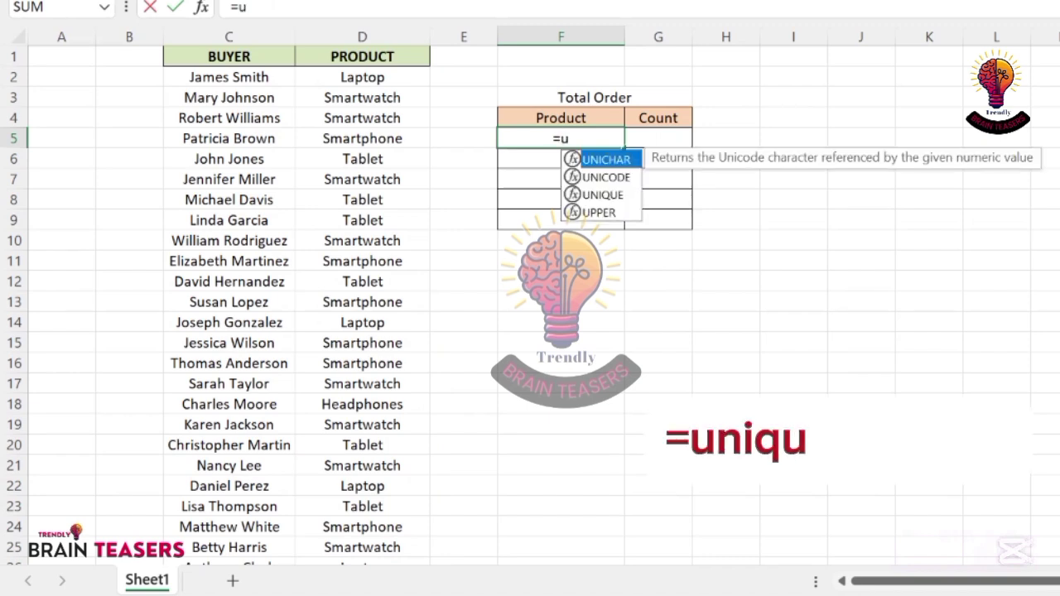
type("nique")
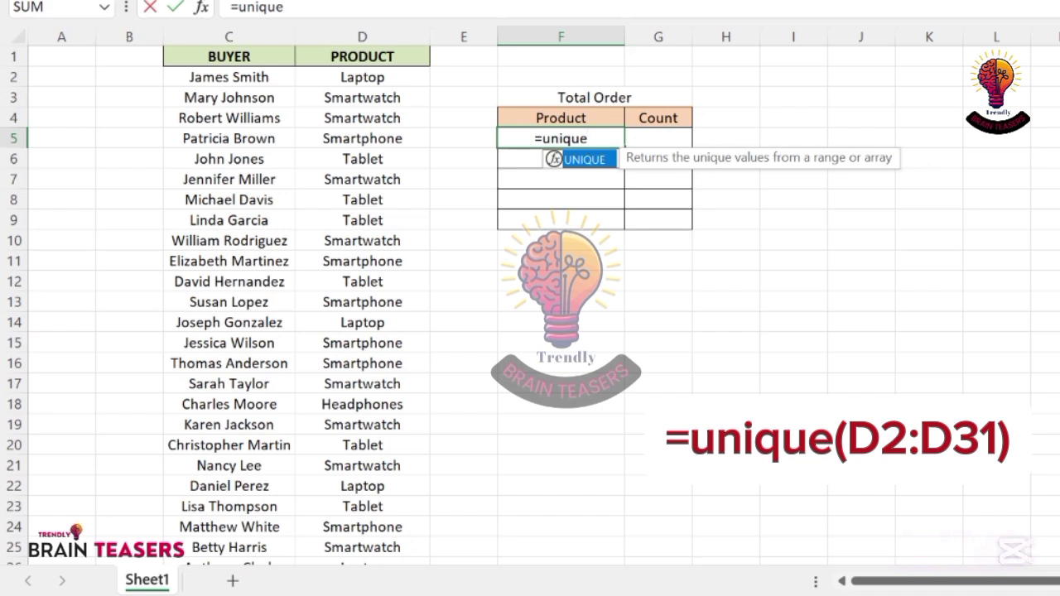
type("(")
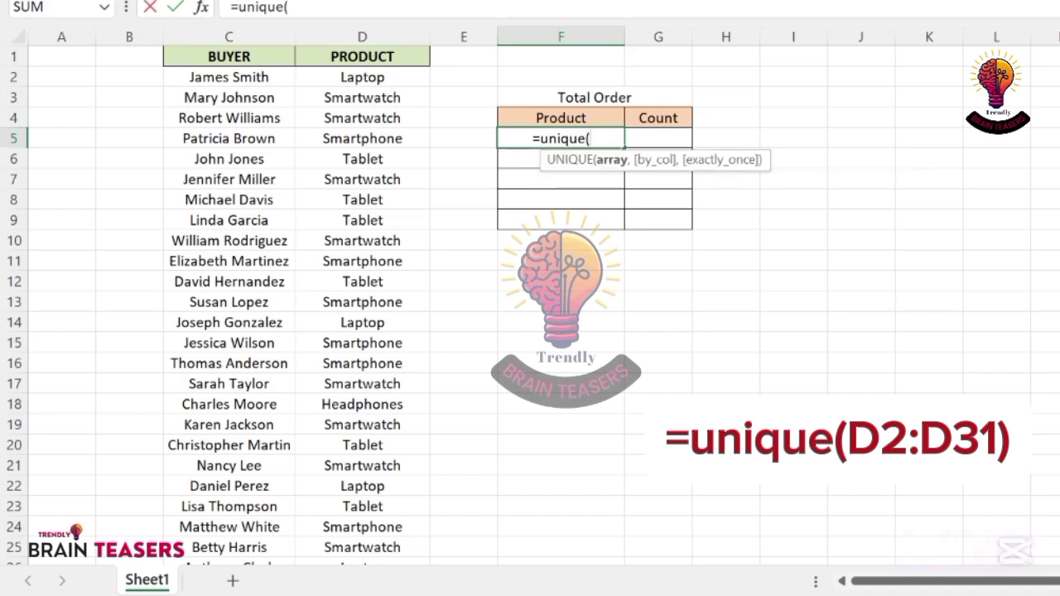
left_click_drag(362, 77, 362, 509)
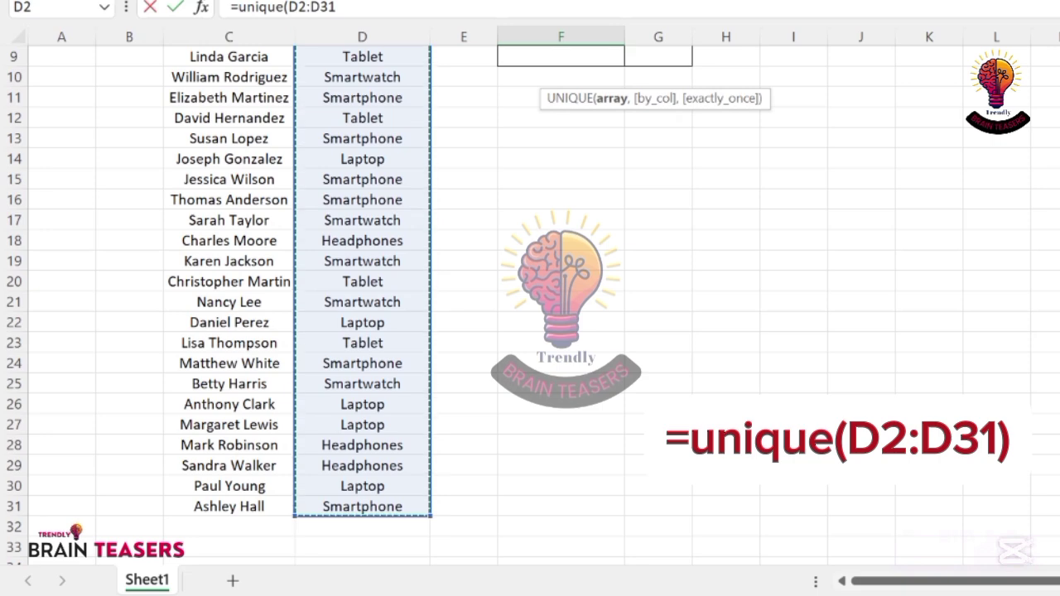
key("Return")
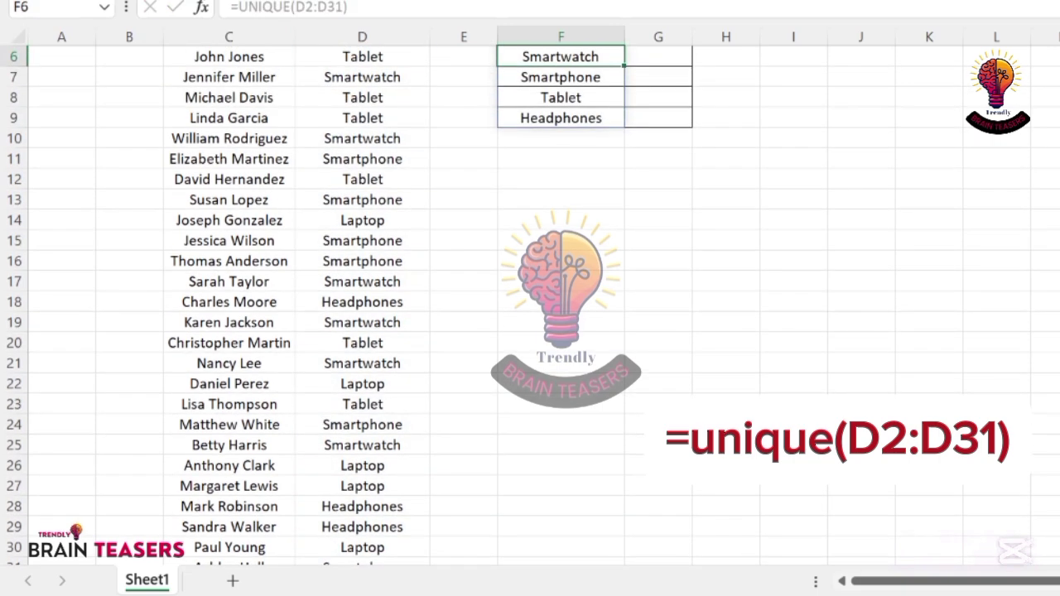
scroll(530, 298, "up", 2)
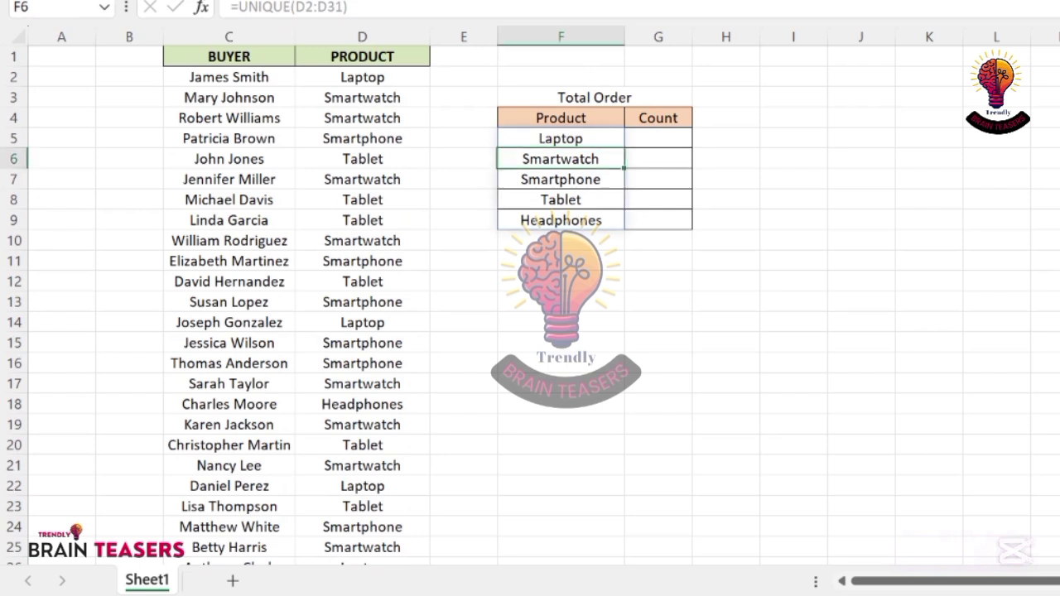
Count the orders for every listed product by entering =COUNTIF(D2:D31,F5#) in cell G5 of the Total Order table.
left_click(659, 139)
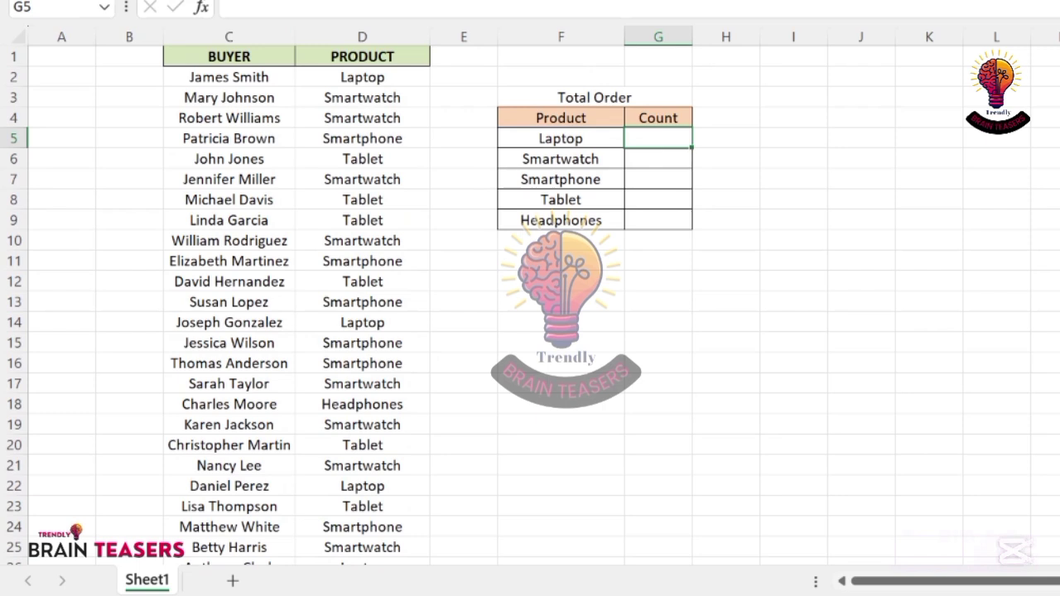
type("=")
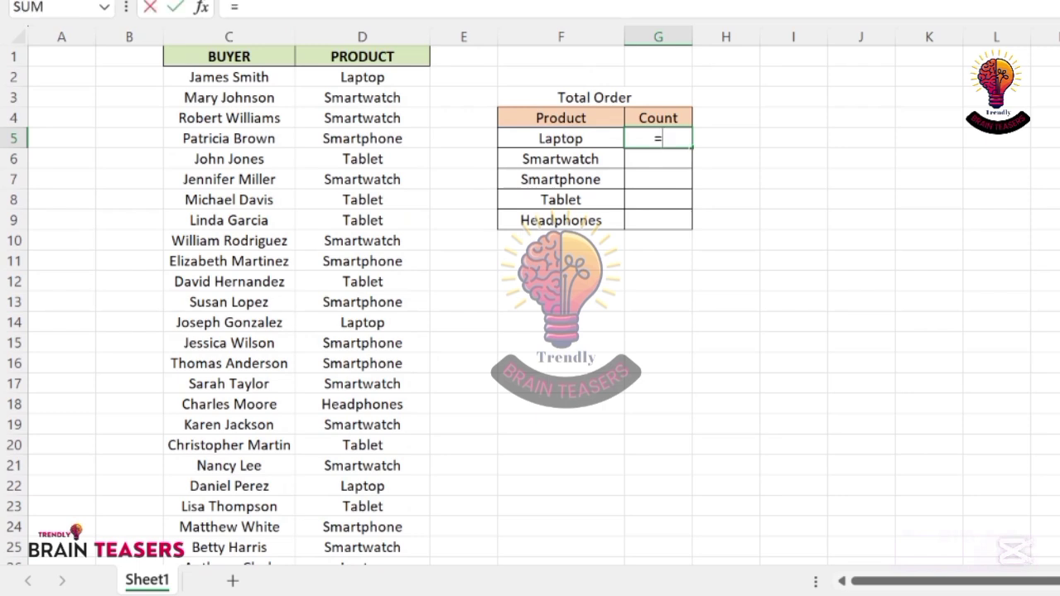
type("coun")
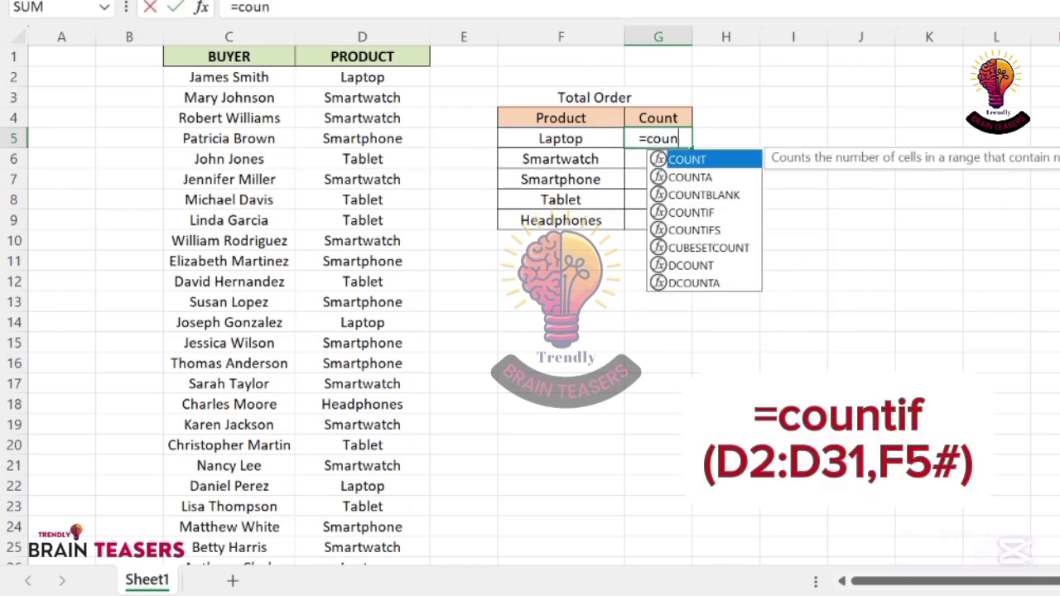
type("tif")
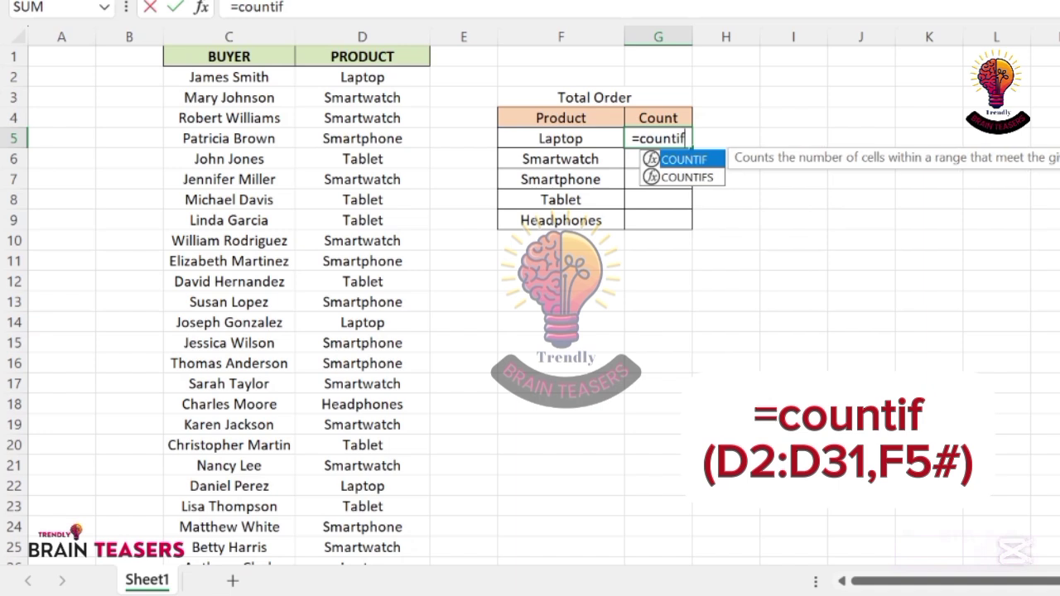
type("(")
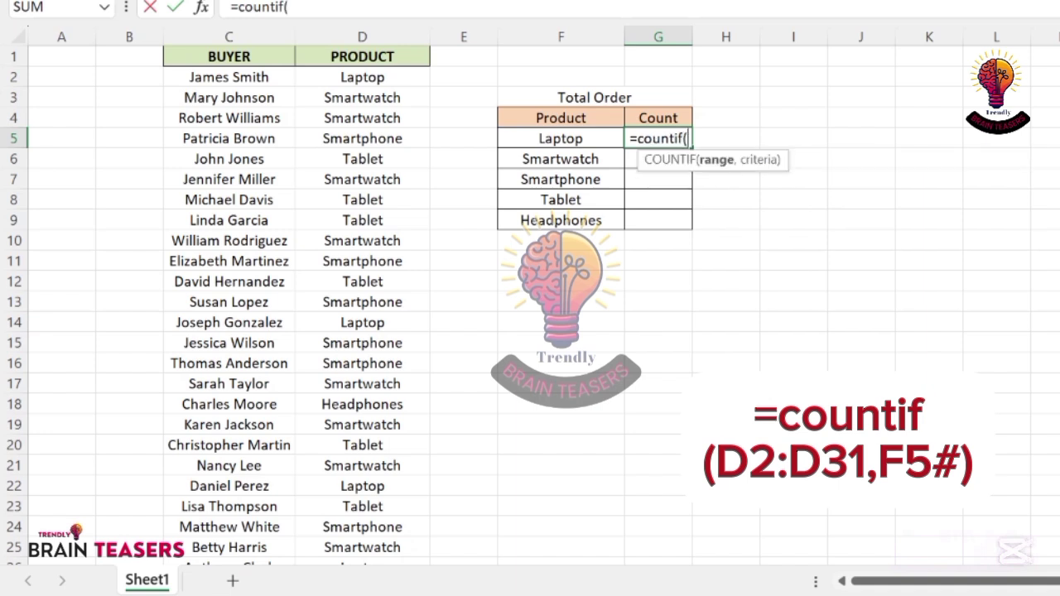
left_click_drag(362, 77, 362, 506)
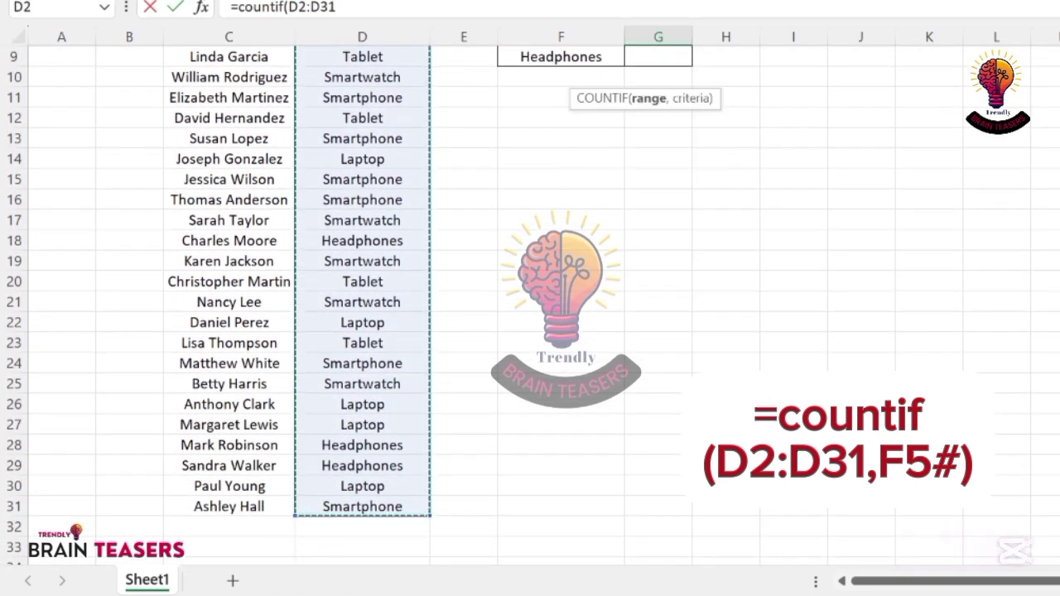
type(",")
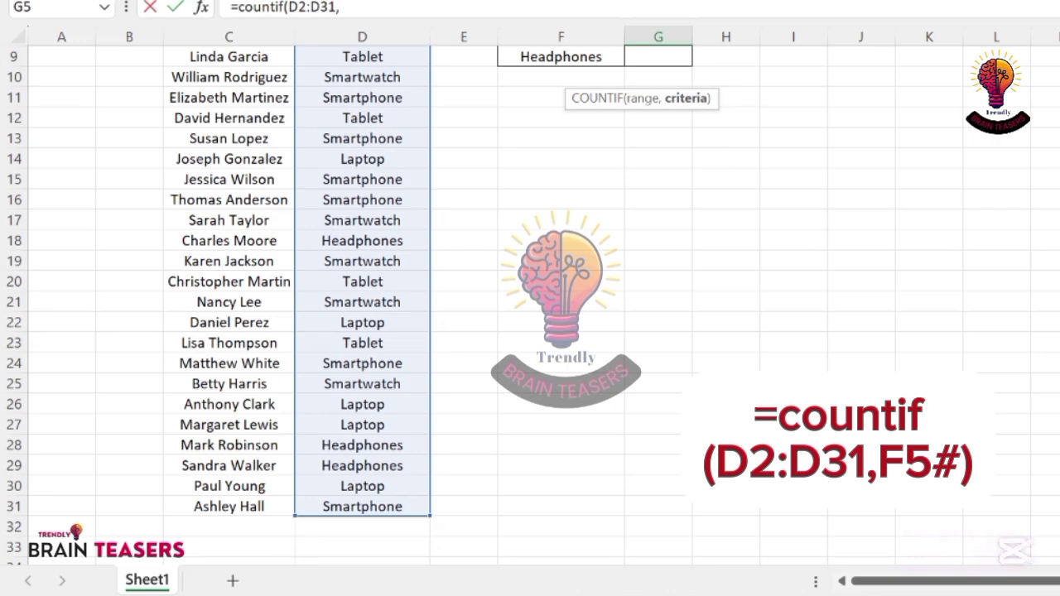
scroll(530, 298, "up", 3)
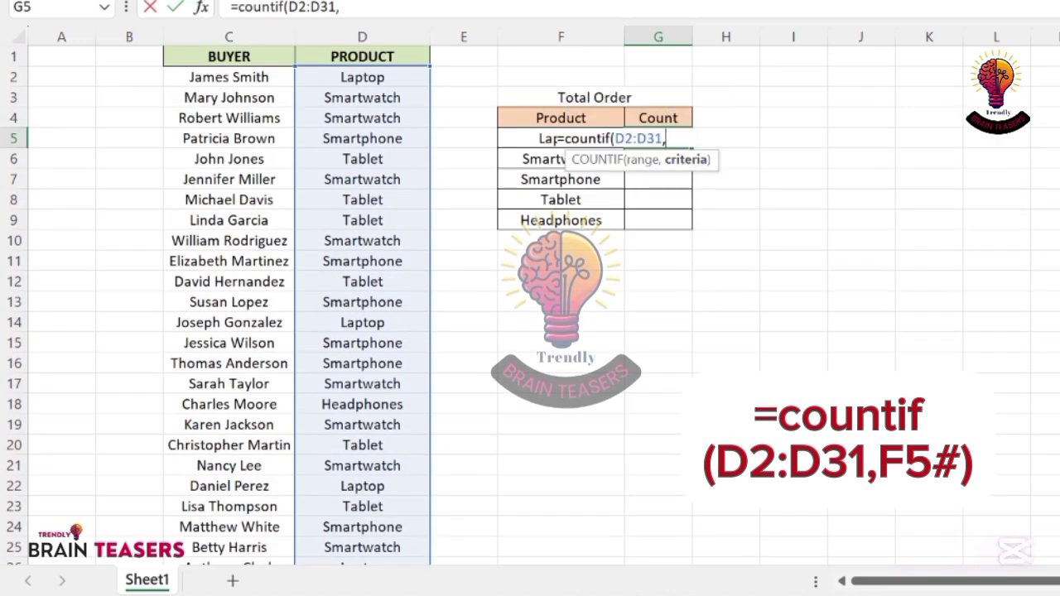
key("Left")
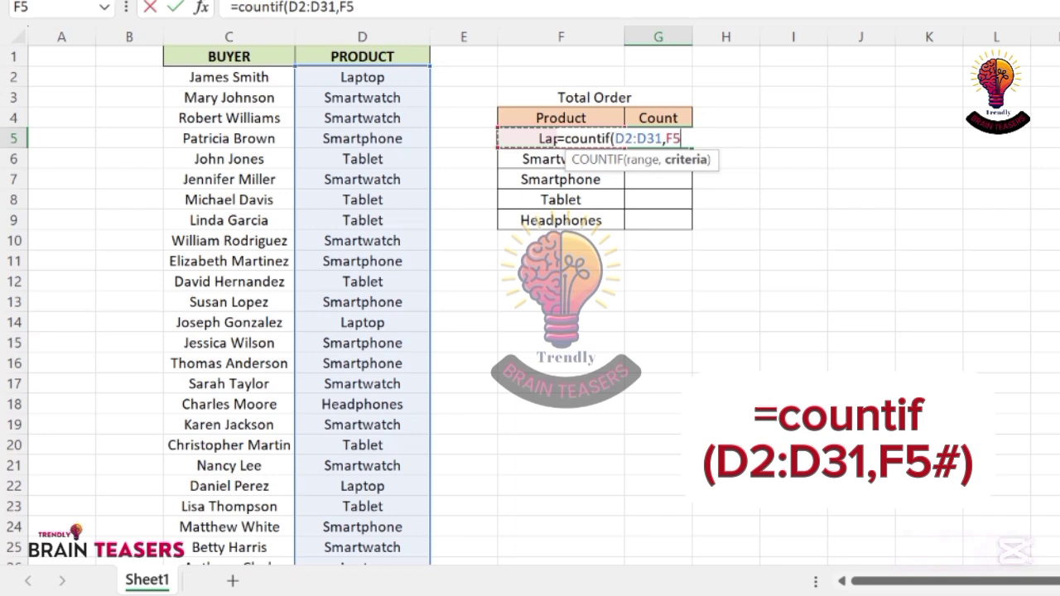
type("#")
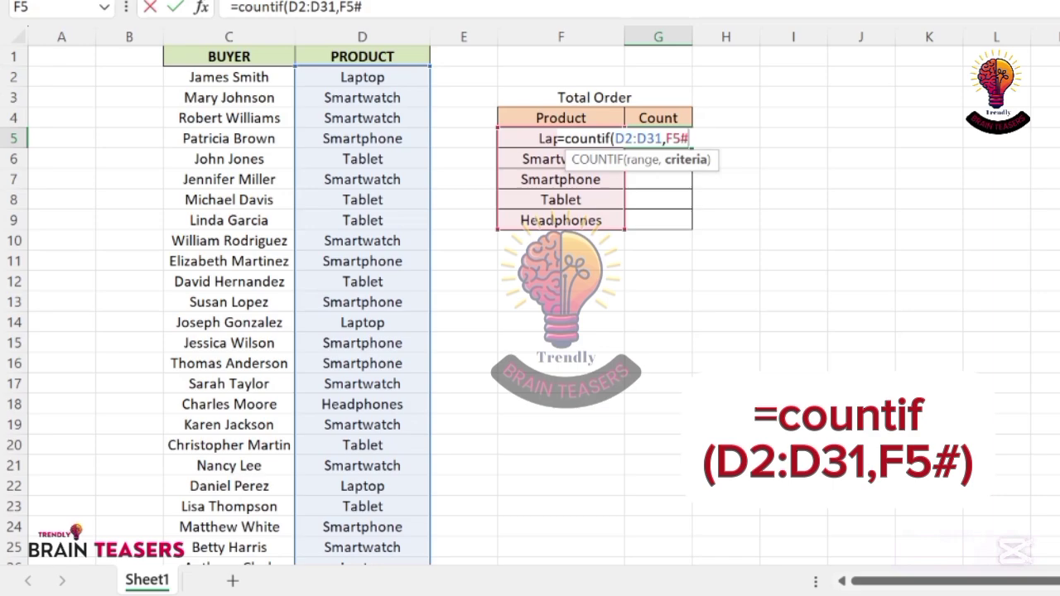
type(")")
key("Return")
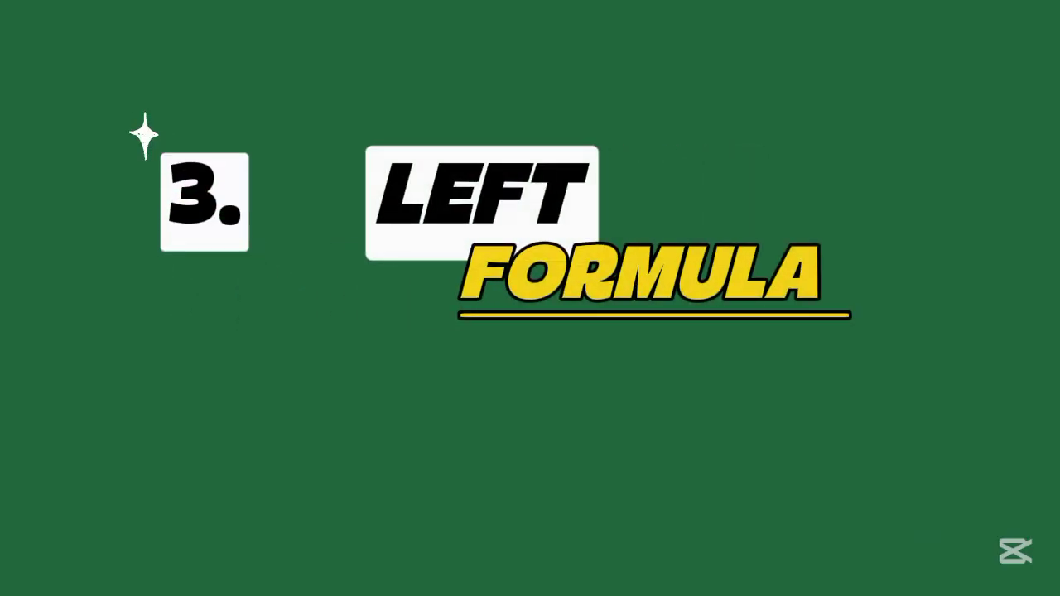
Enter by hand in C3 the six-digit code found at the end of the text in B3.
left_click_drag(228, 124, 228, 540)
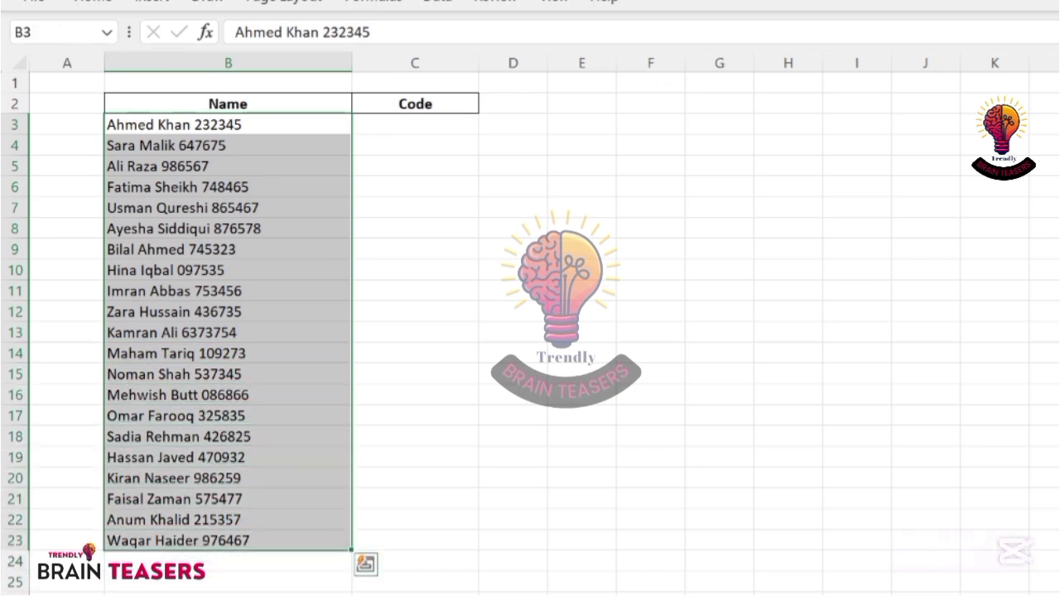
left_click(415, 104)
left_click(415, 125)
type("23")
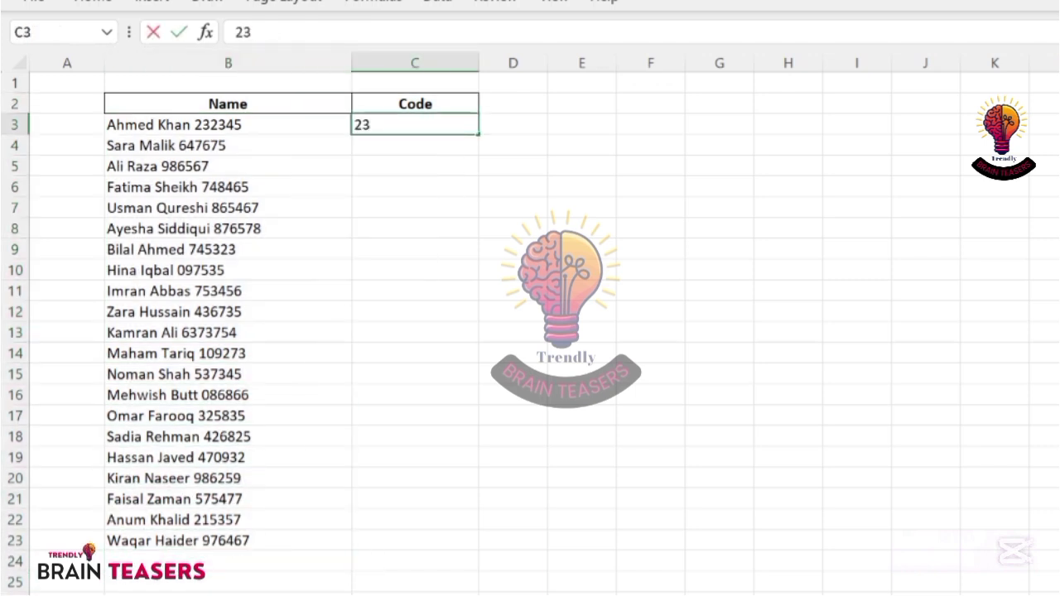
type("2345")
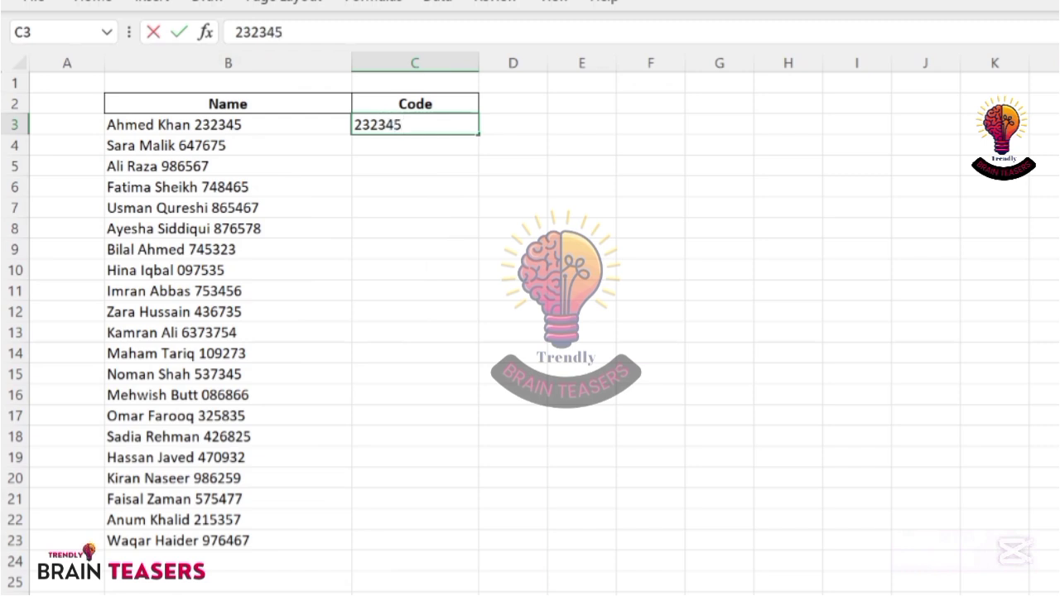
key("Return")
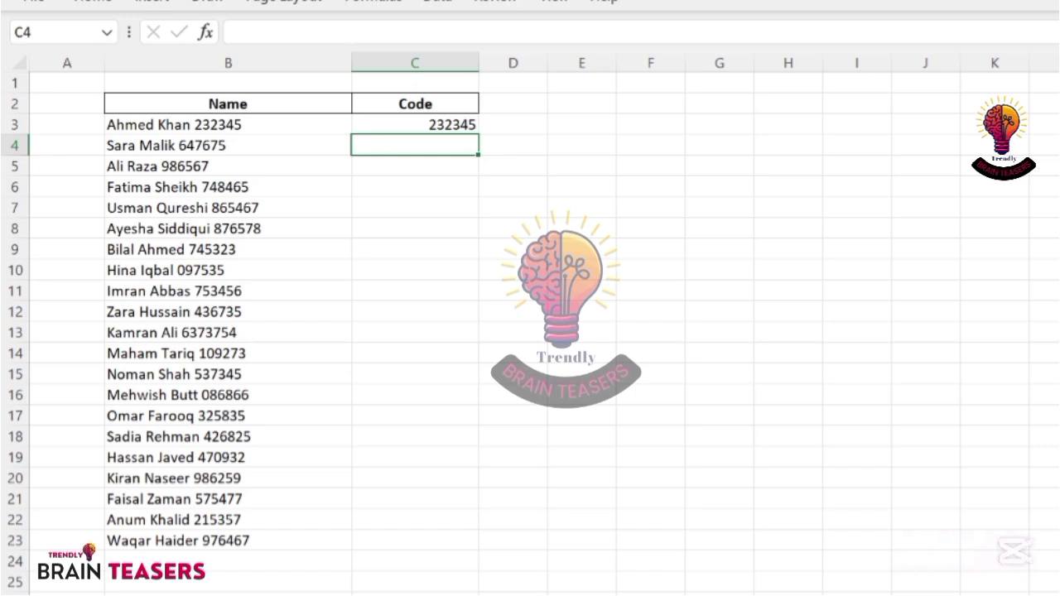
Try entering the second row's code by hand in C4, and erase the entry.
type("647675")
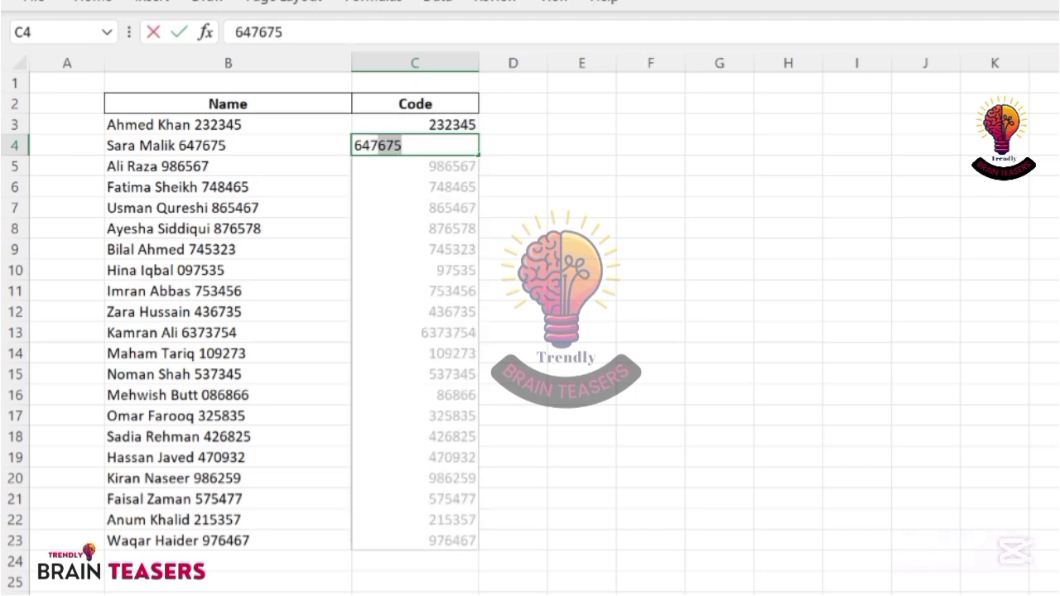
type("675")
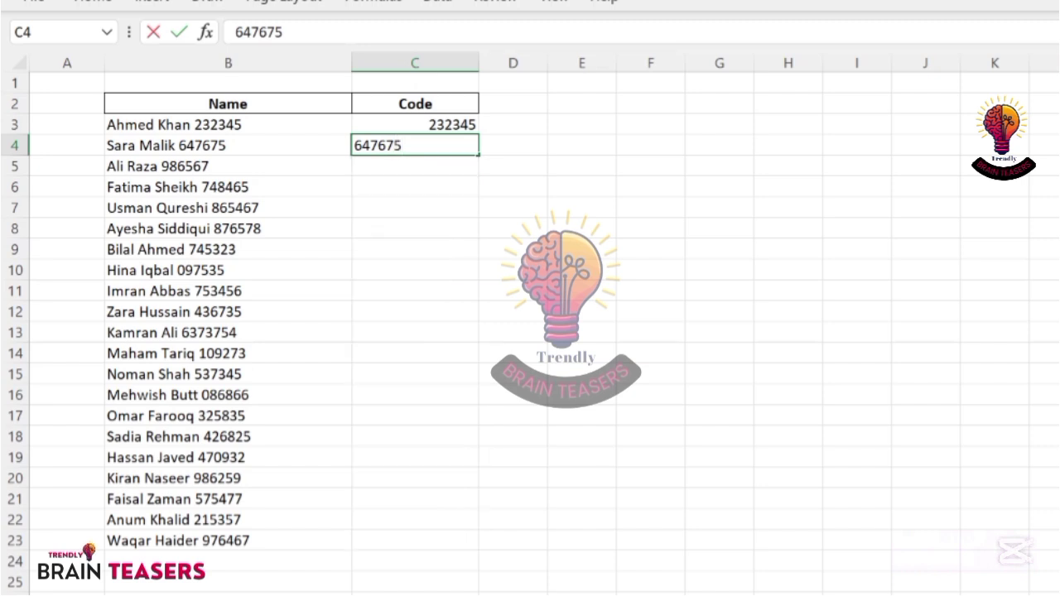
key("BackSpace")
key("BackSpace")
key("BackSpace")
key("BackSpace")
key("BackSpace")
key("BackSpace")
Erase the manually entered code from cell C3.
left_click(414, 124)
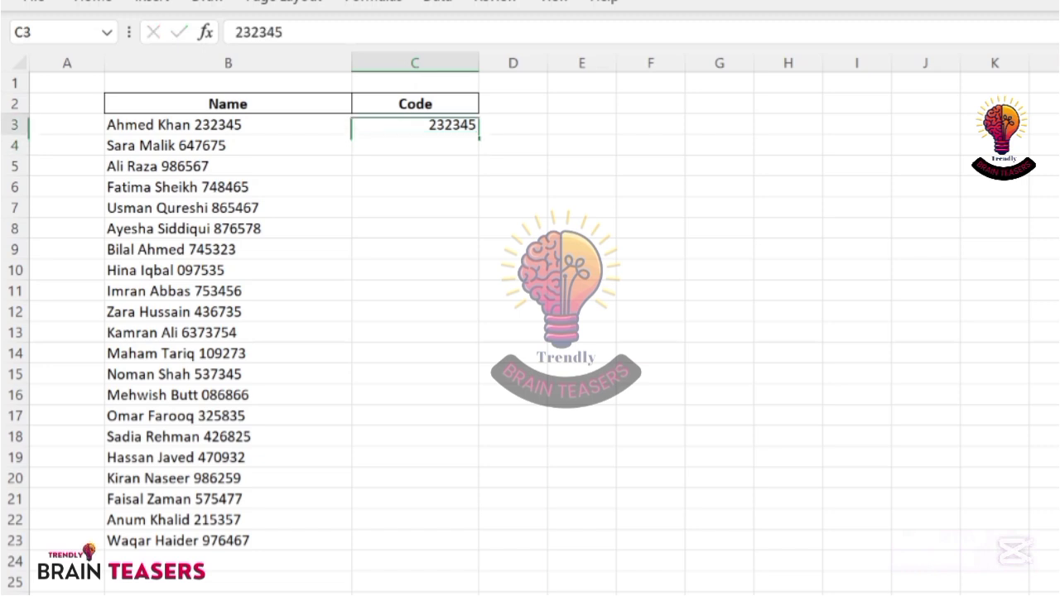
double_click(445, 125)
key("BackSpace")
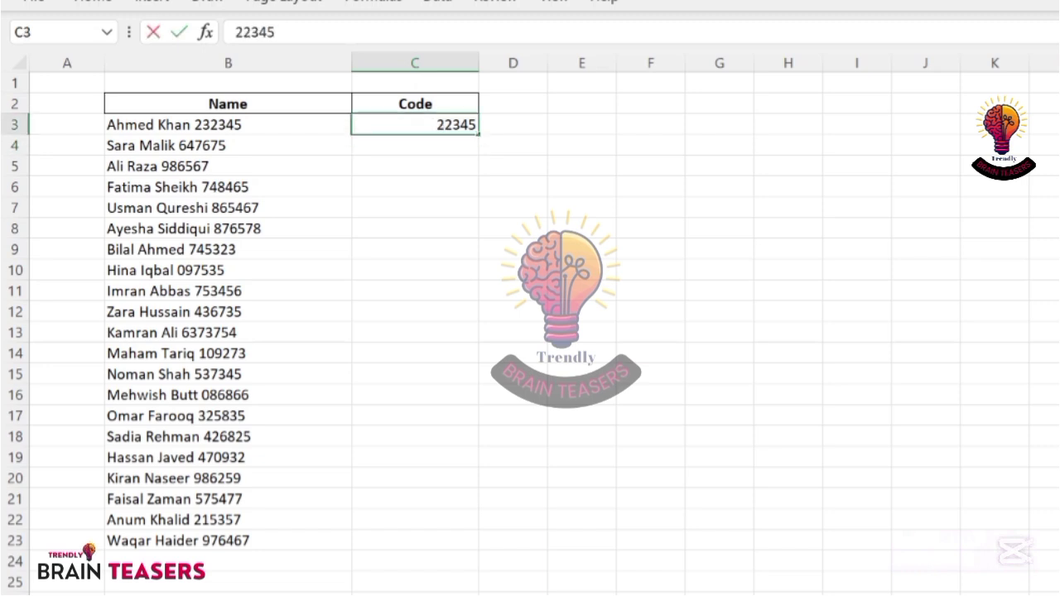
key("End")
key("BackSpace")
key("BackSpace")
key("BackSpace")
key("BackSpace")
key("BackSpace")
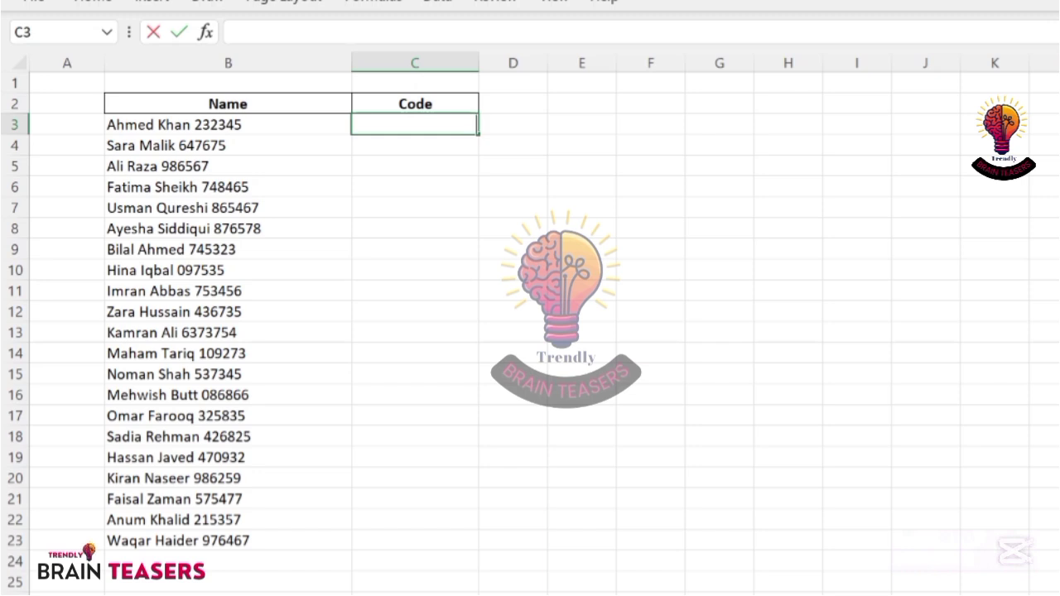
Extract the last six characters of B3 by entering =RIGHT(B3,6) in cell C3.
type("=right")
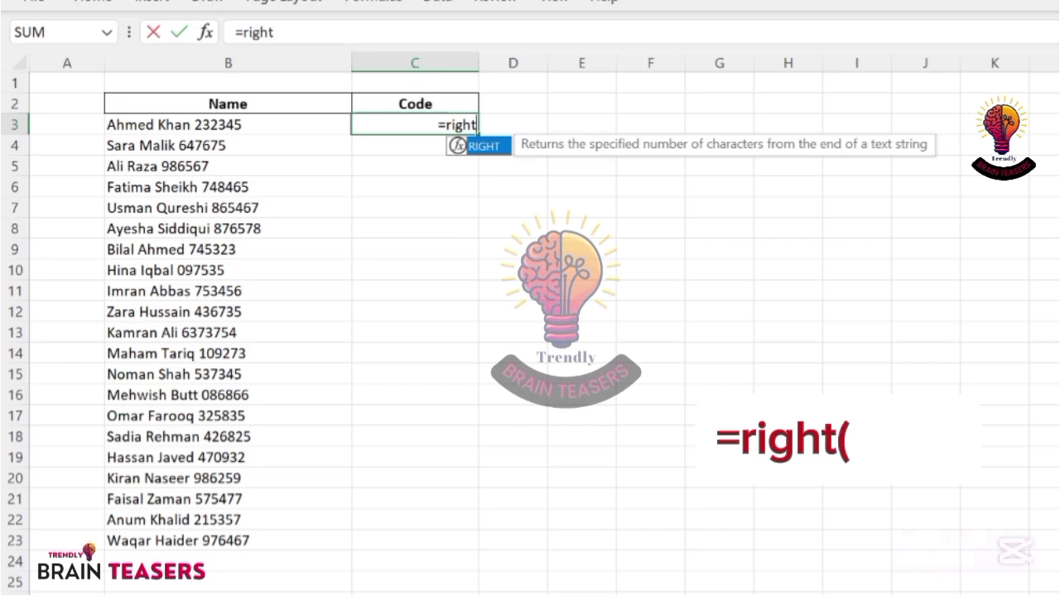
type("(")
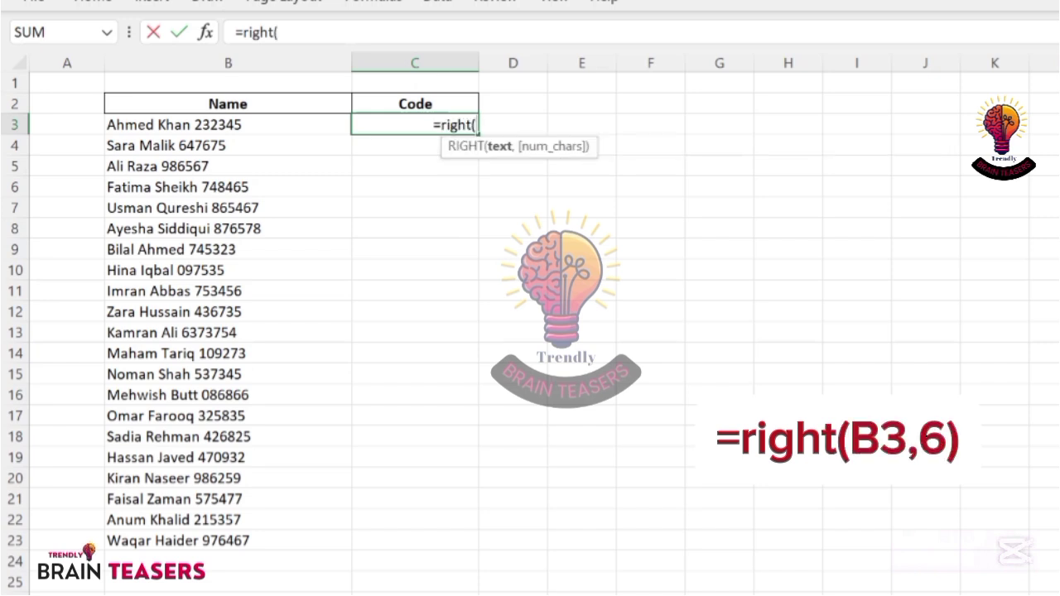
left_click(174, 125)
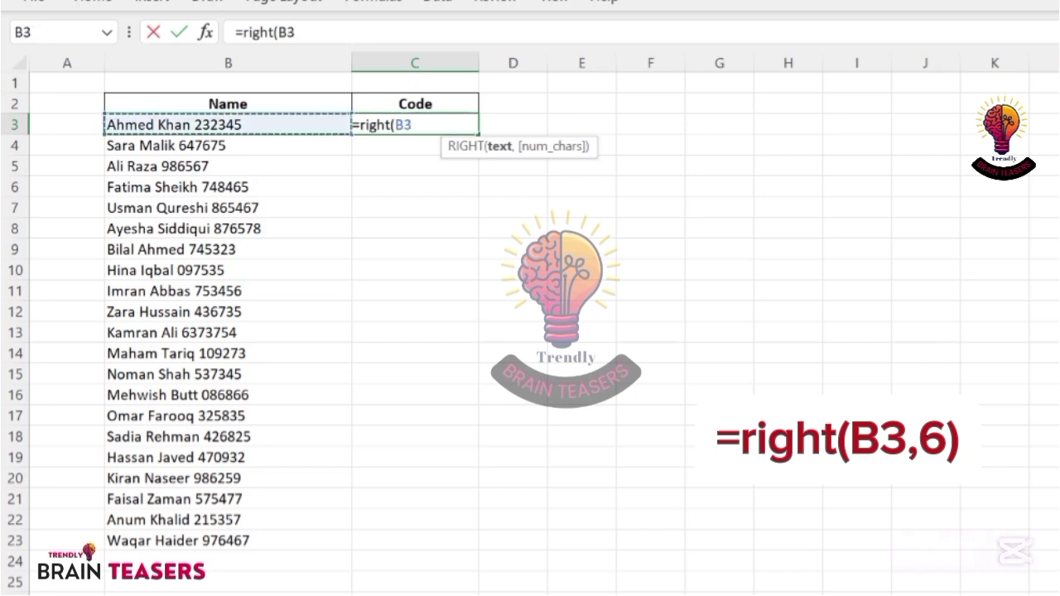
type(",")
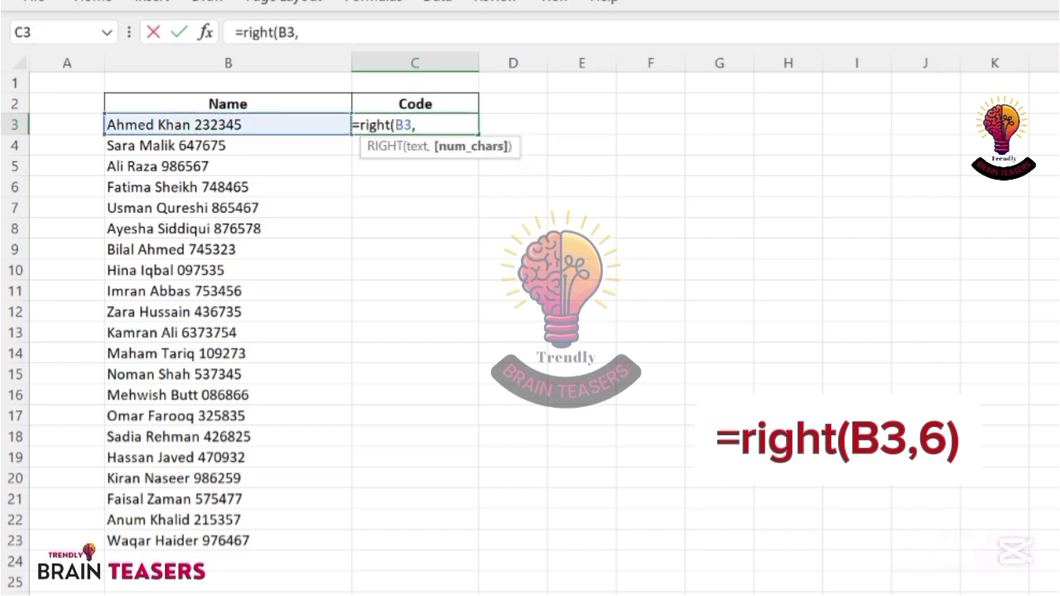
type("6")
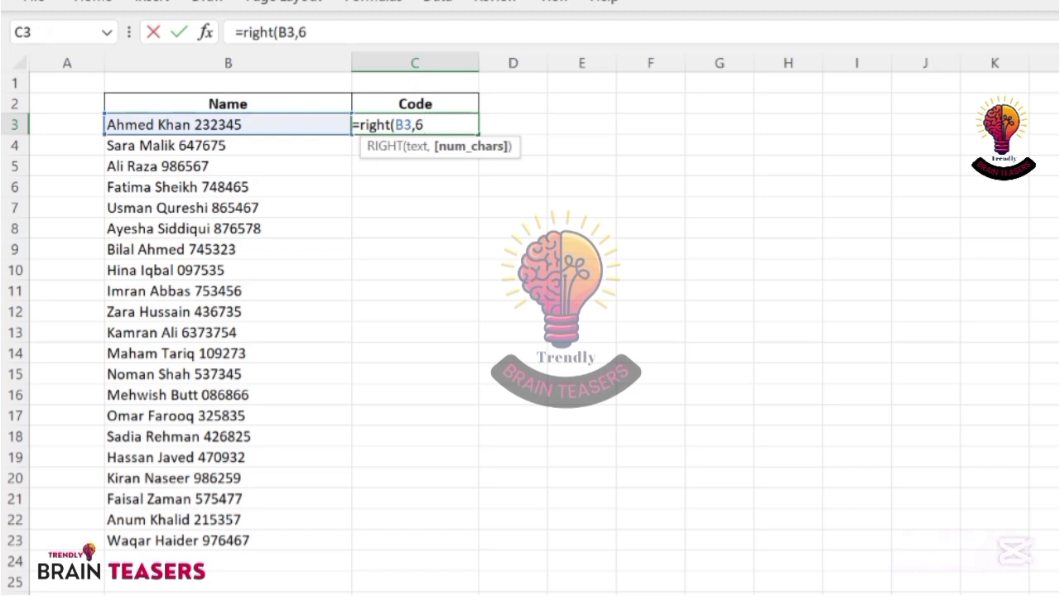
type(")")
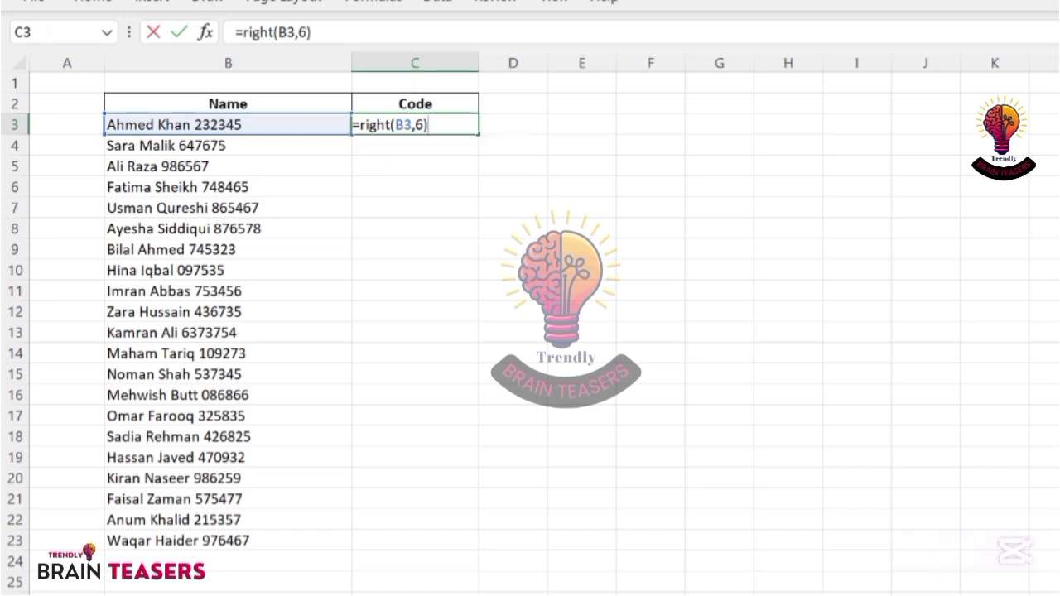
key("Return")
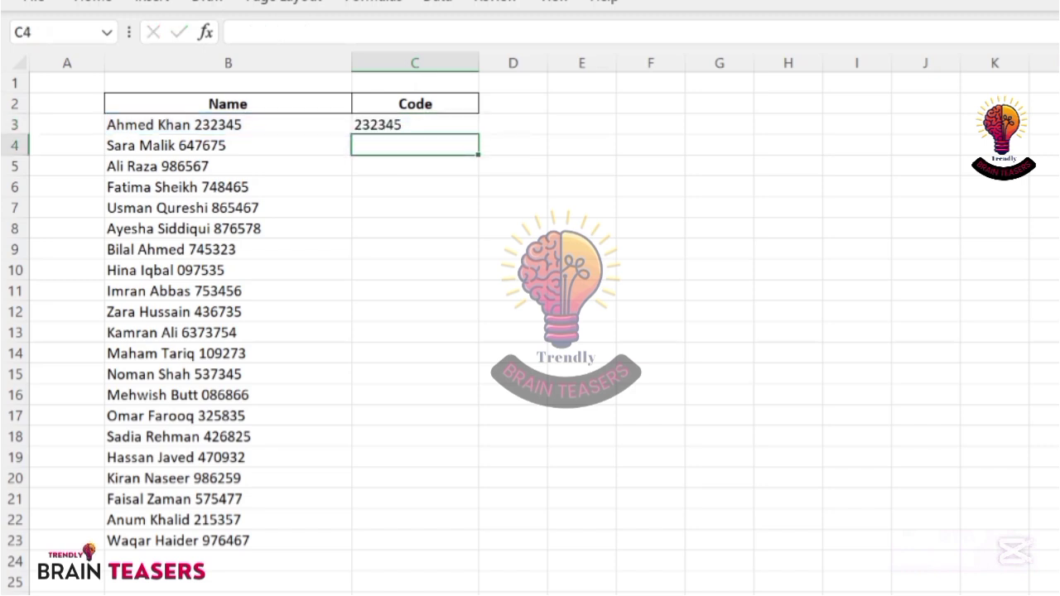
Copy the RIGHT formula from C3 and paste it into C3:C23 to extract the codes for all names.
left_click(378, 125)
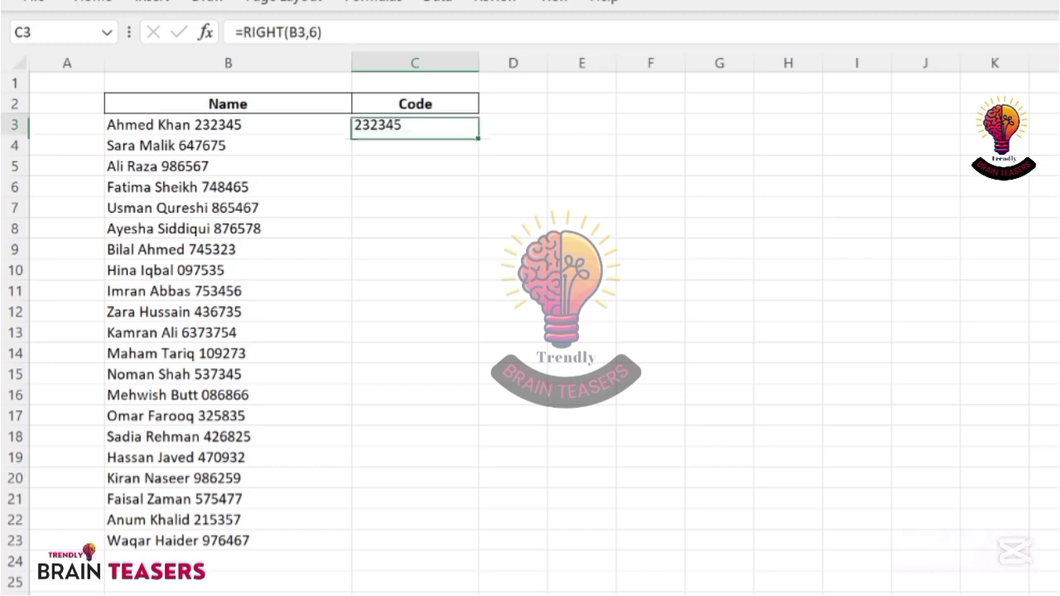
right_click(378, 125)
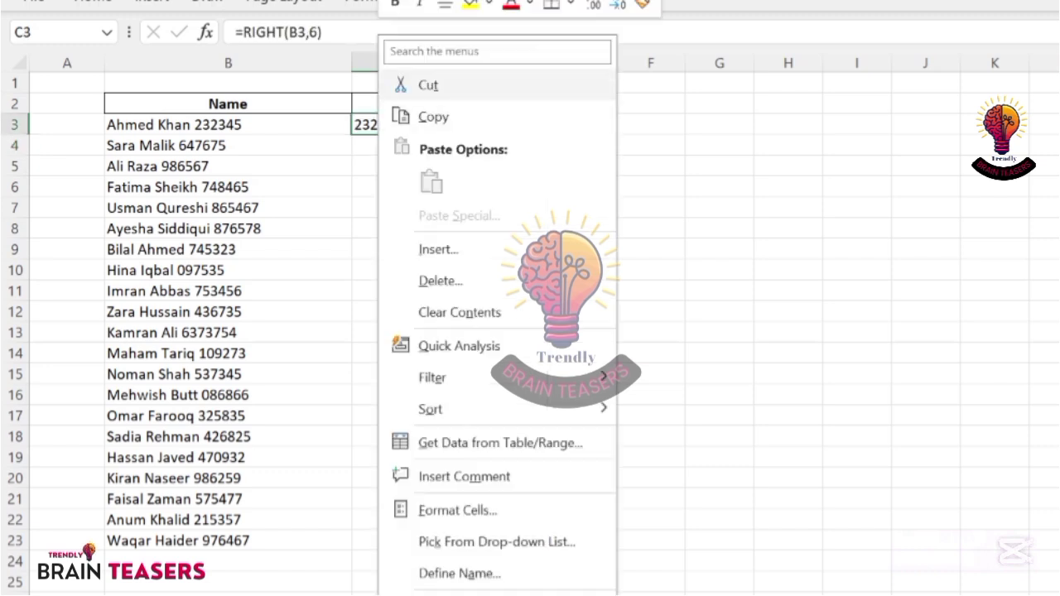
left_click(433, 117)
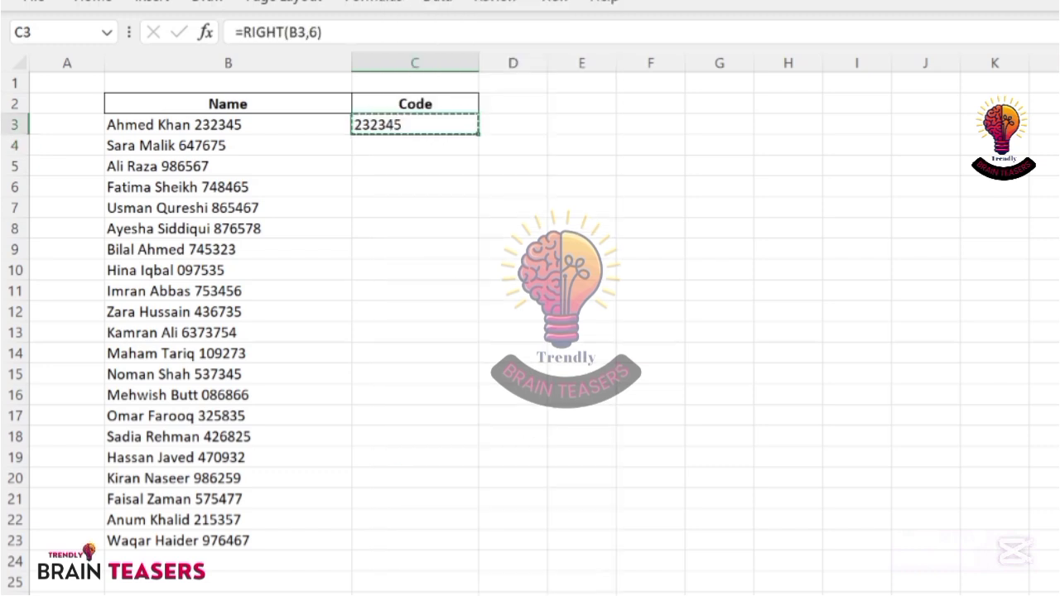
left_click_drag(414, 125, 415, 540)
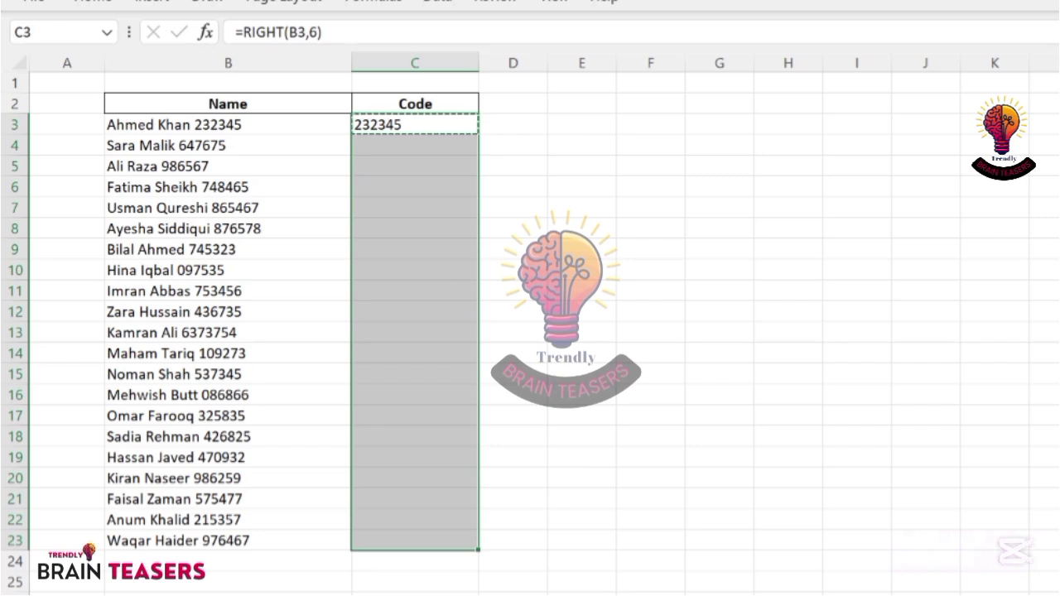
key("ctrl+v")
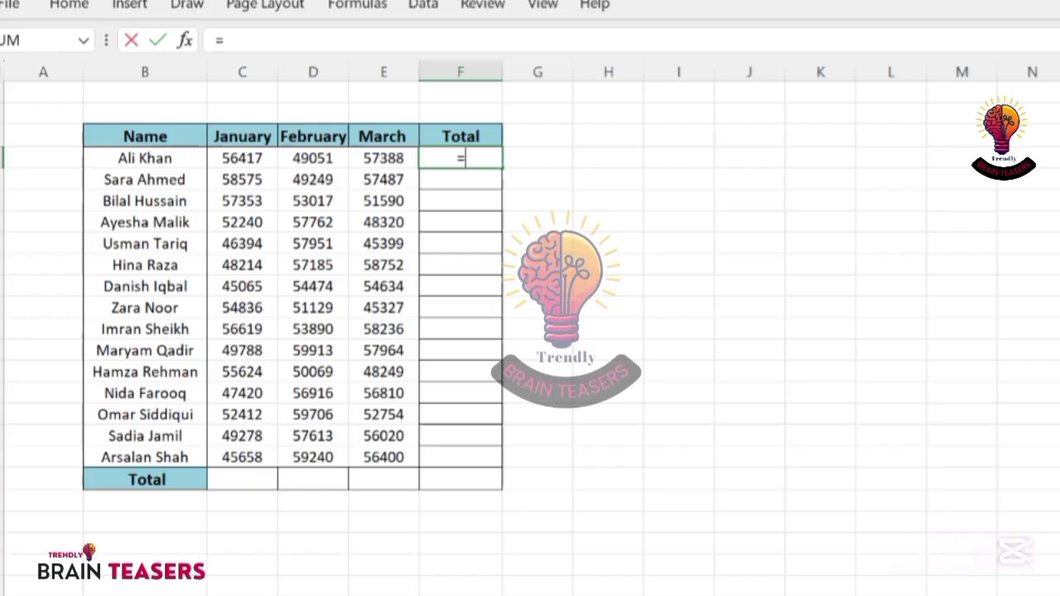
Total the first row's January to March values by entering =SUM(C4:E4) in cell F4.
type("su")
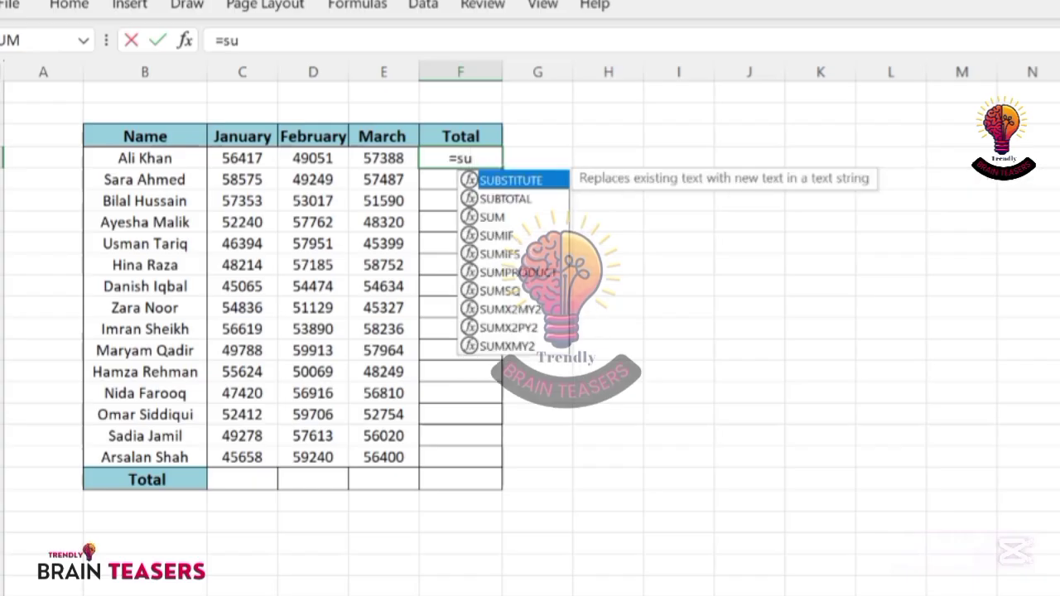
type("m(")
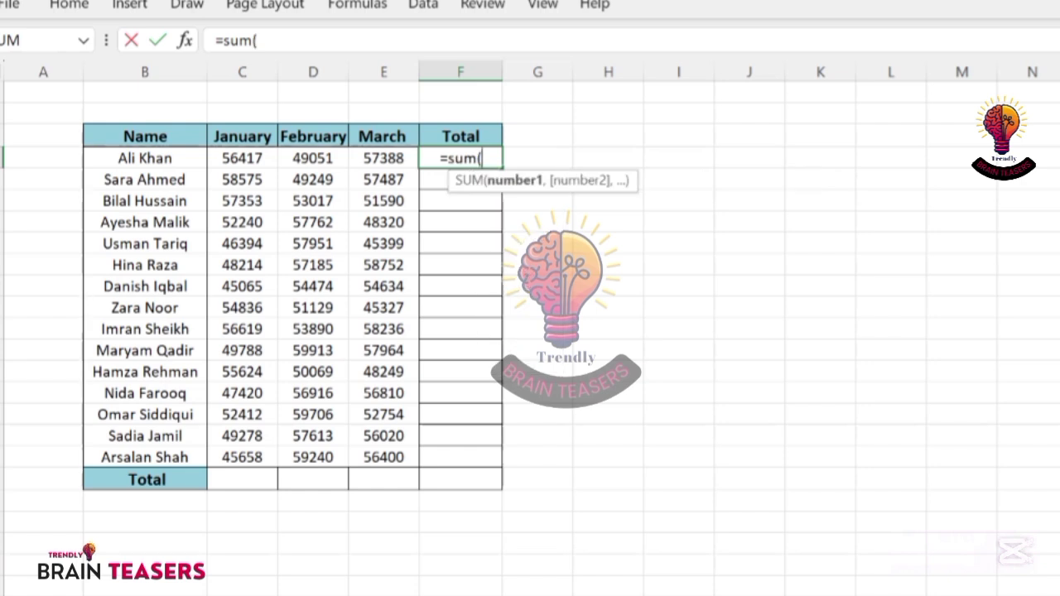
left_click_drag(242, 158, 384, 159)
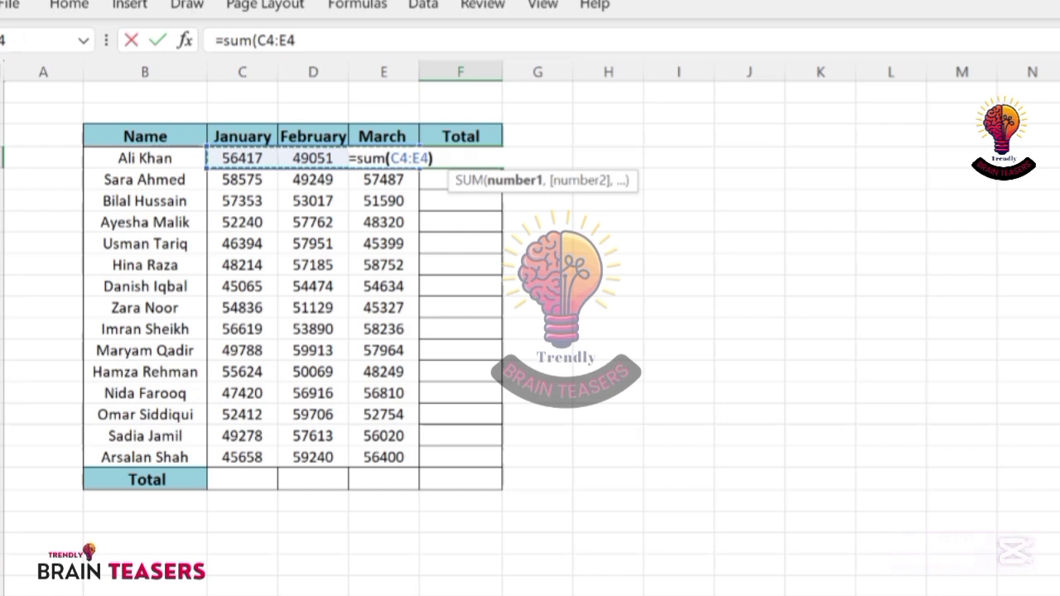
key("Return")
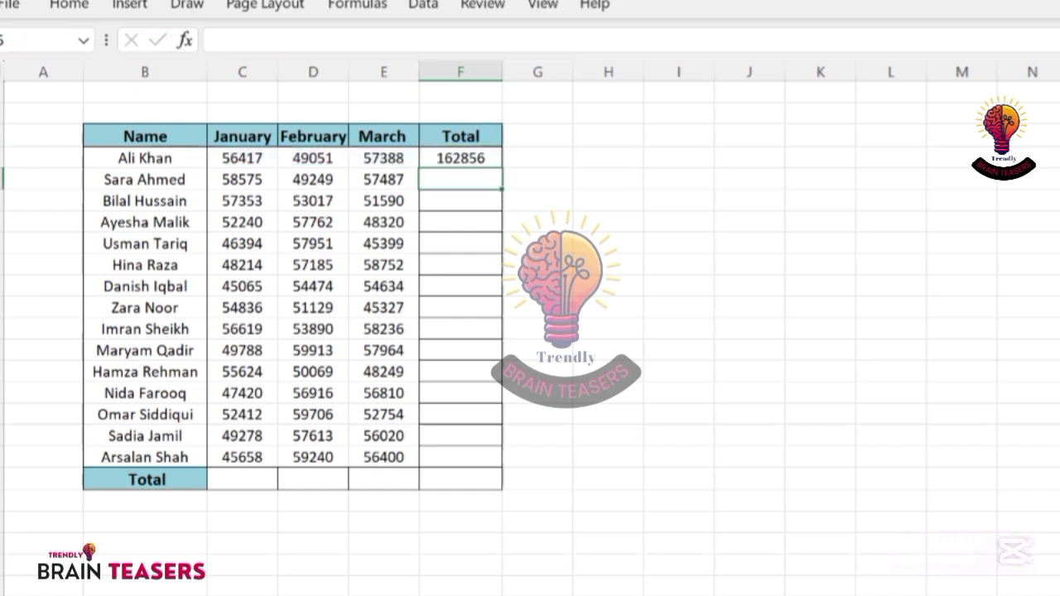
type("=s")
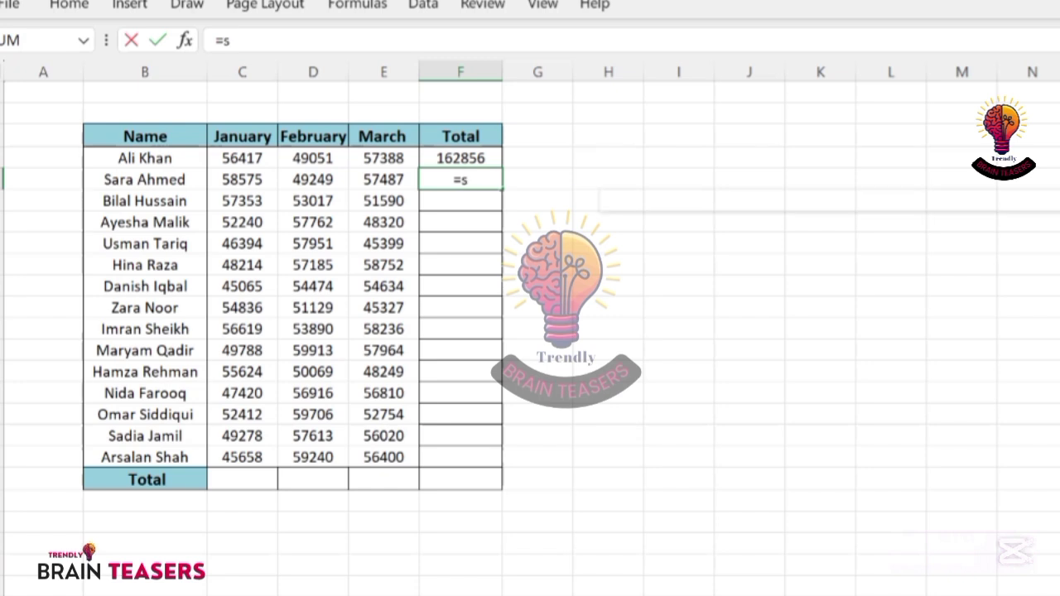
type("um")
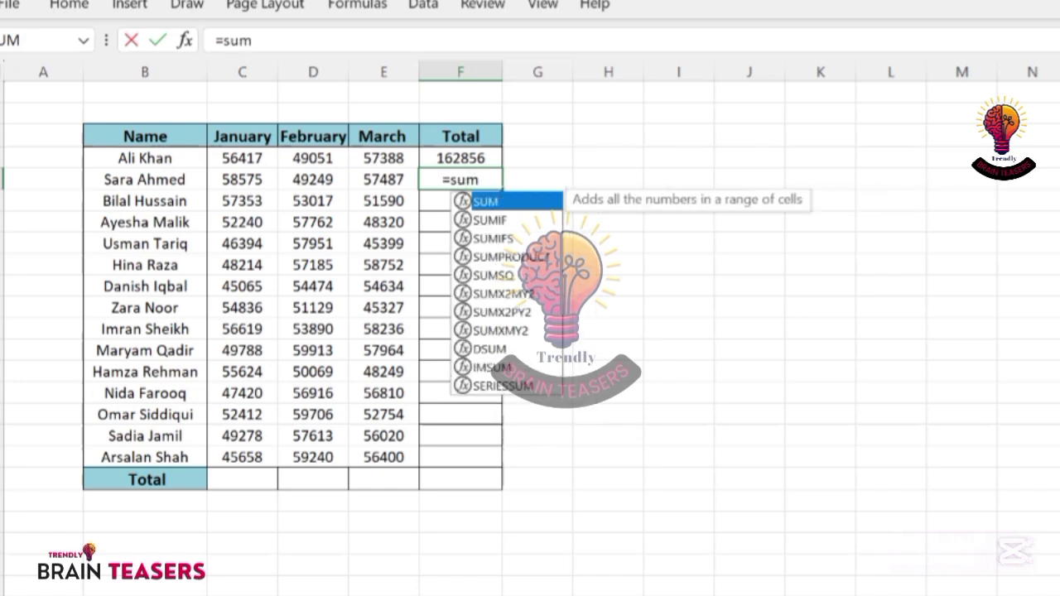
key("BackSpace")
key("BackSpace")
key("BackSpace")
key("BackSpace")
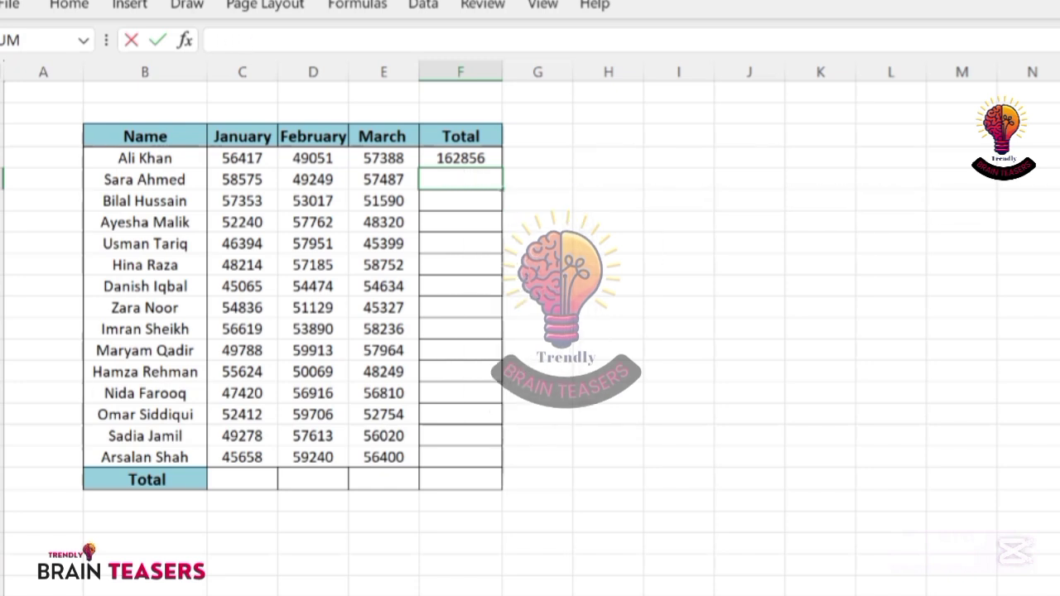
Erase the SUM formula from cell F4.
left_click(460, 158)
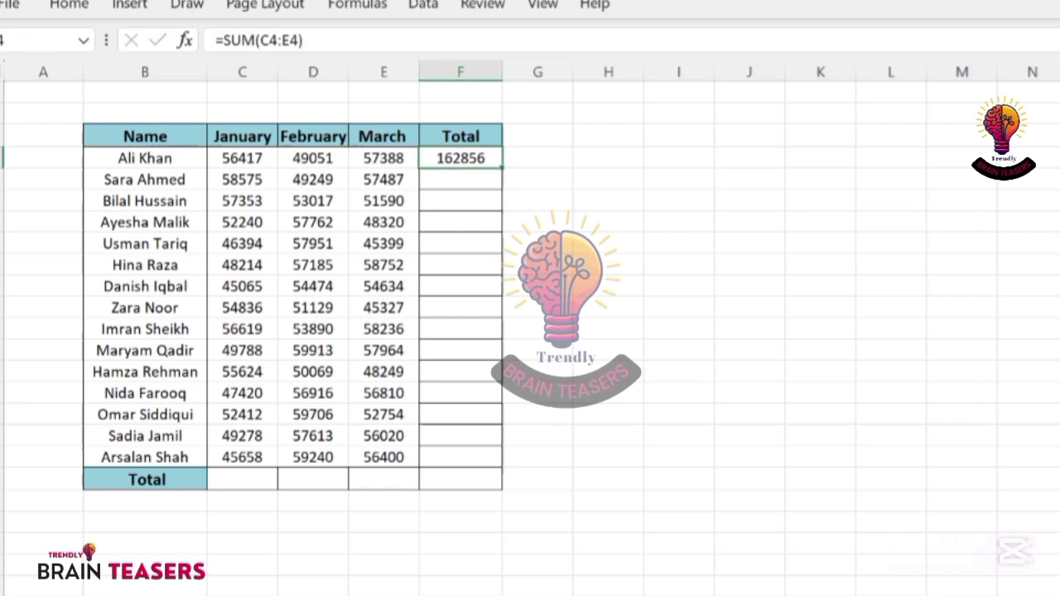
key("BackSpace")
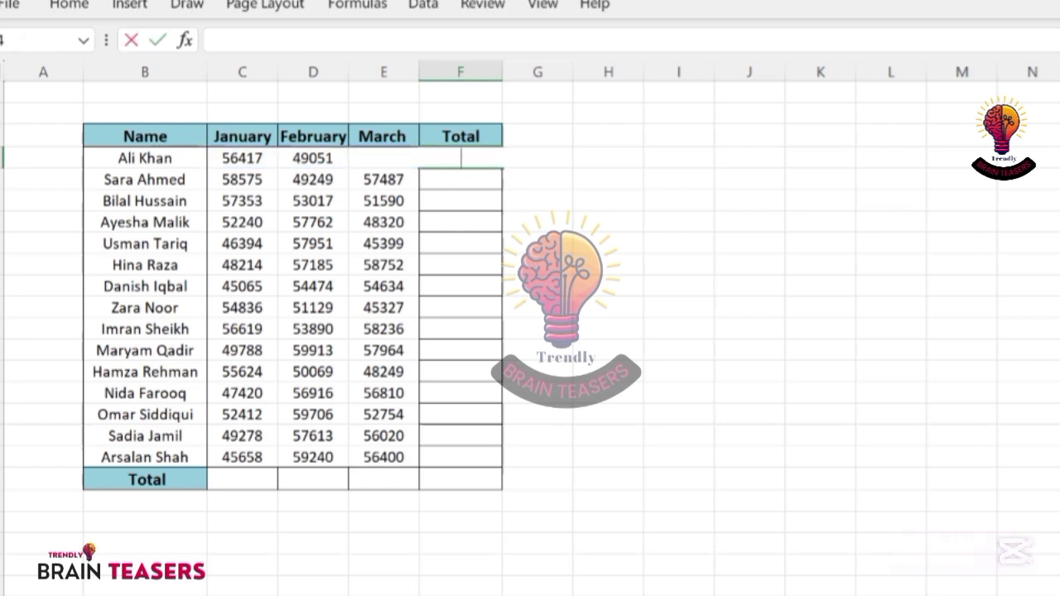
left_click(537, 179)
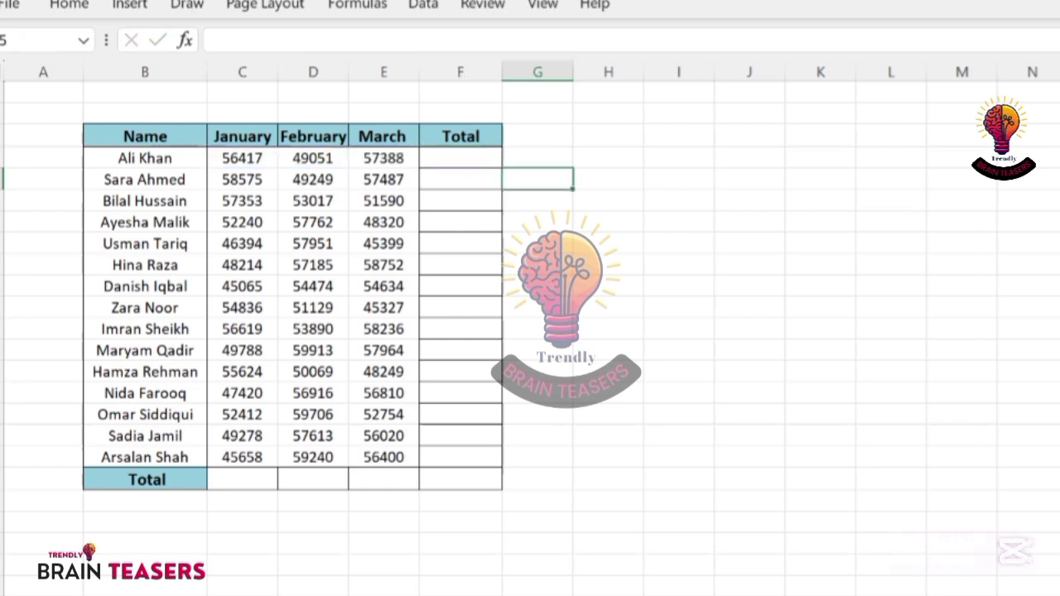
Apply AutoSum to the whole table B3:F19 to fill the totals for every row and month at once.
left_click(461, 158)
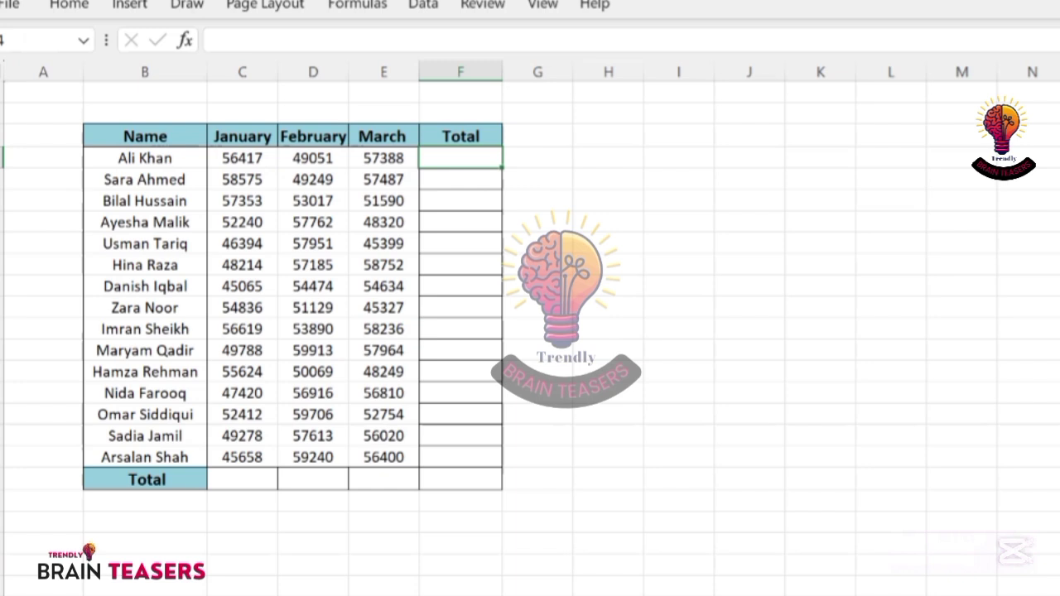
left_click(145, 136)
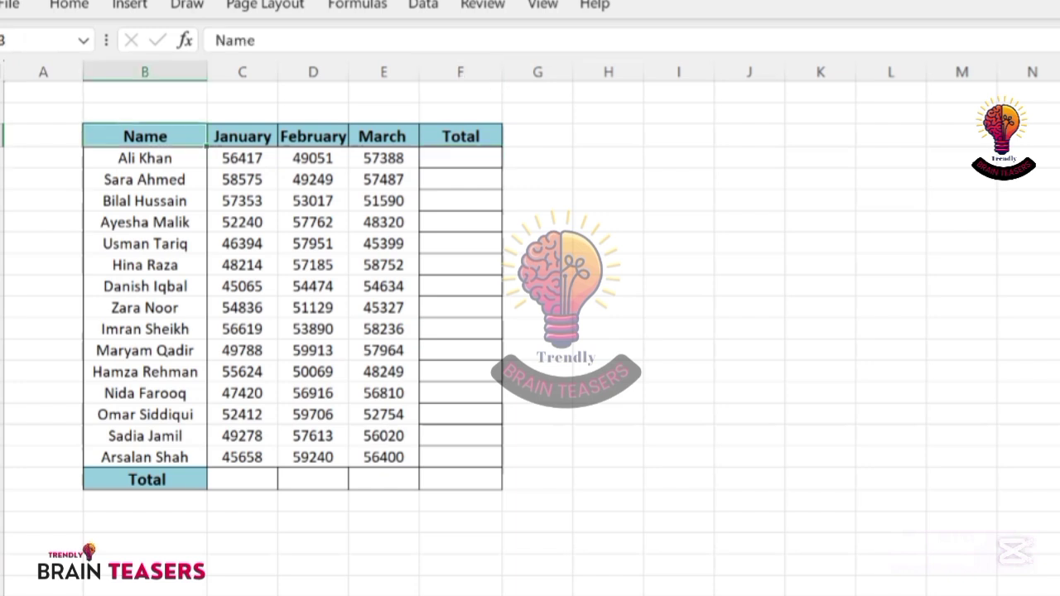
key("ctrl+a")
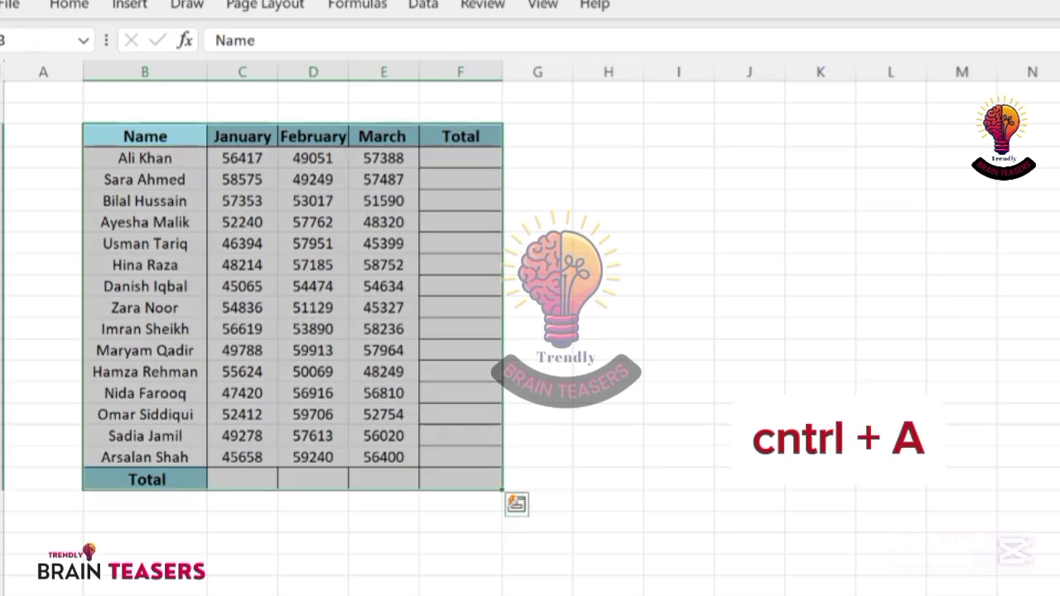
key("alt+equal")
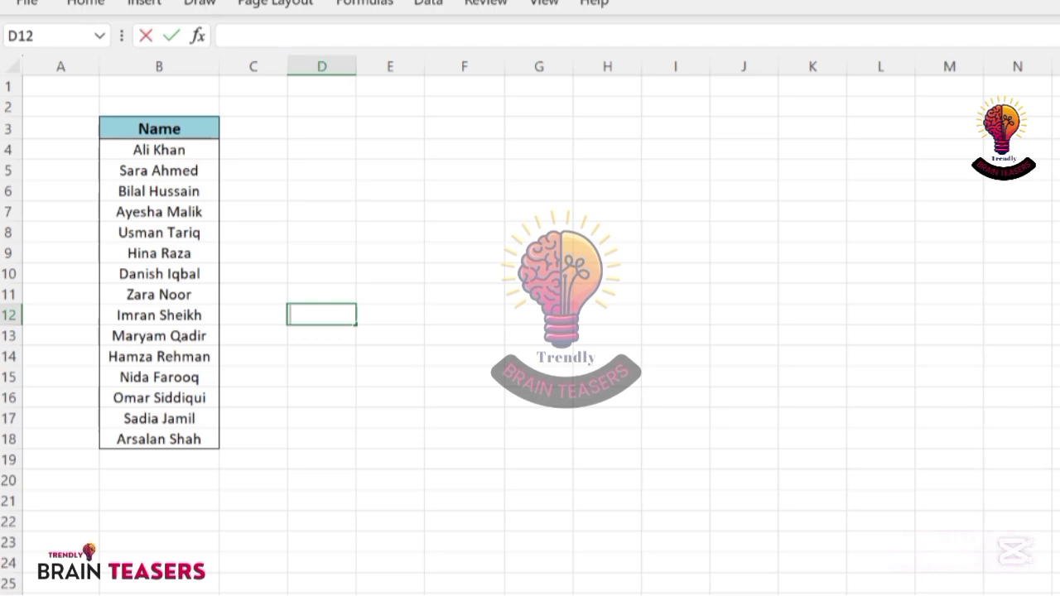
left_click(159, 106)
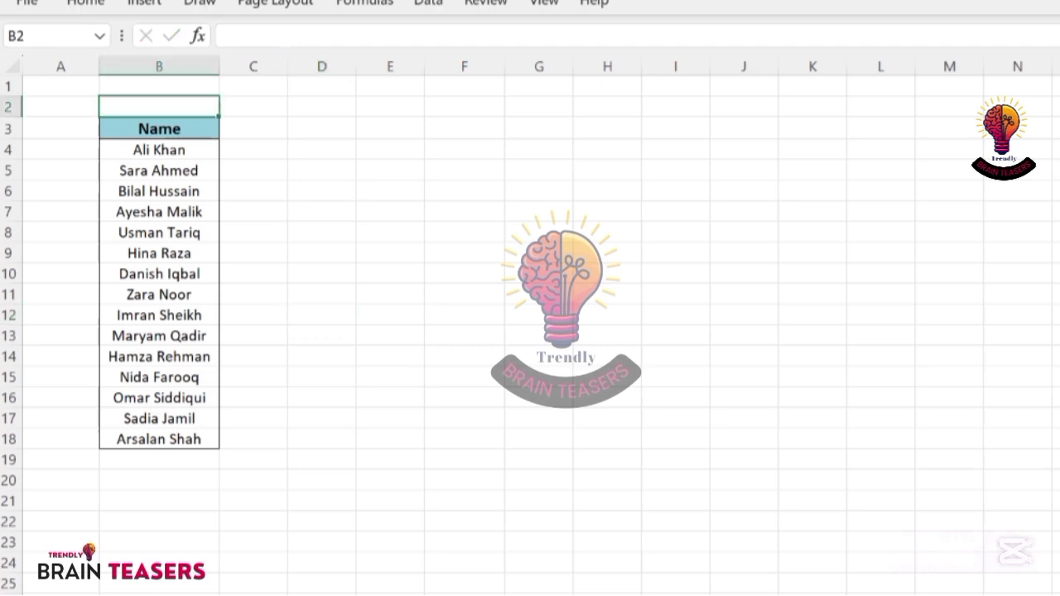
left_click_drag(159, 128, 159, 439)
key("ctrl+c")
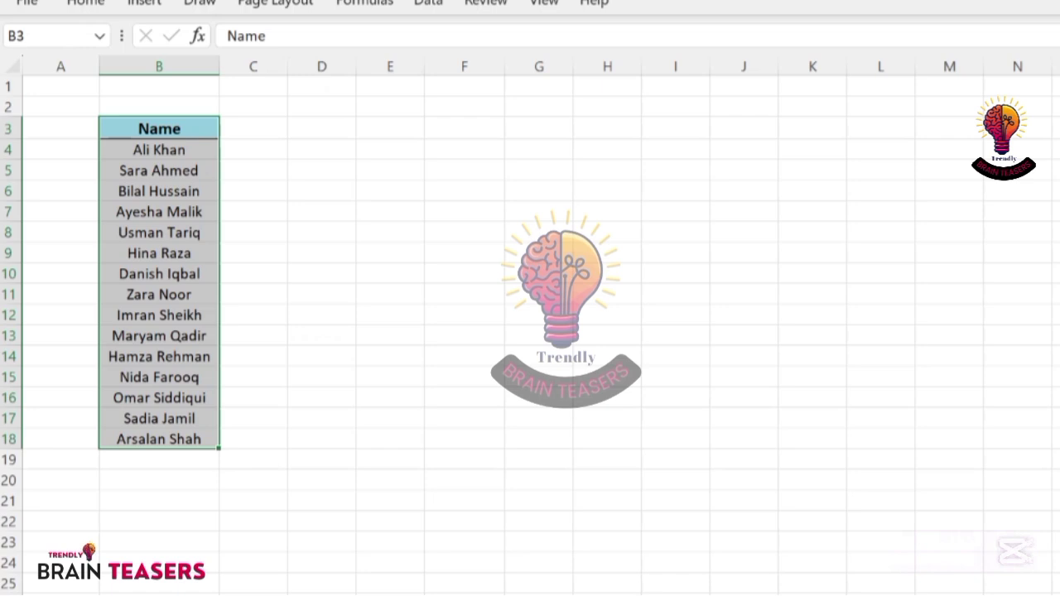
left_click_drag(249, 106, 675, 107)
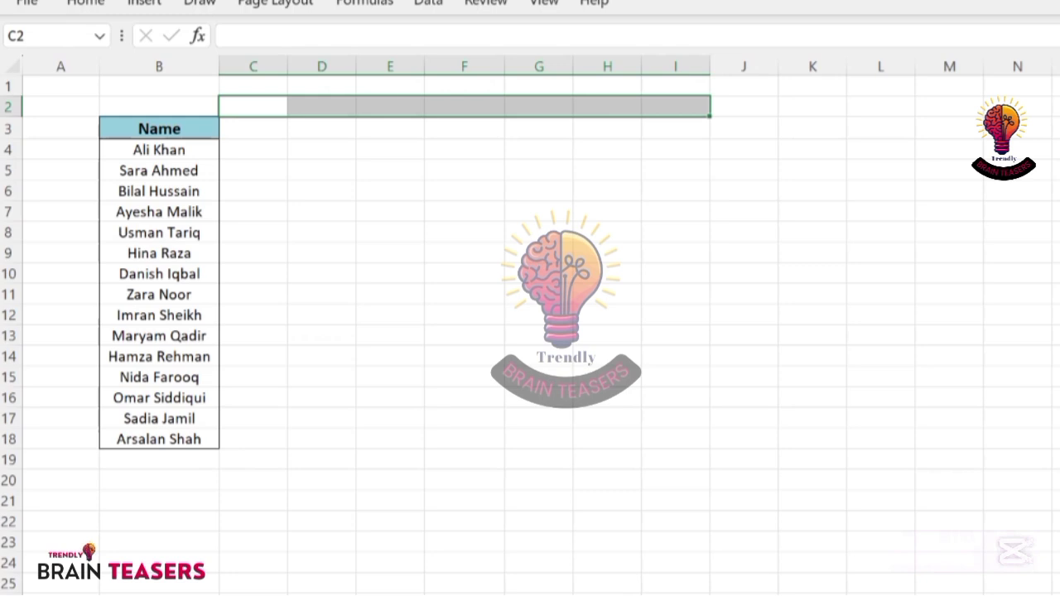
Try entering the first two names from the list by hand across row 2, starting in cell C2.
left_click(252, 107)
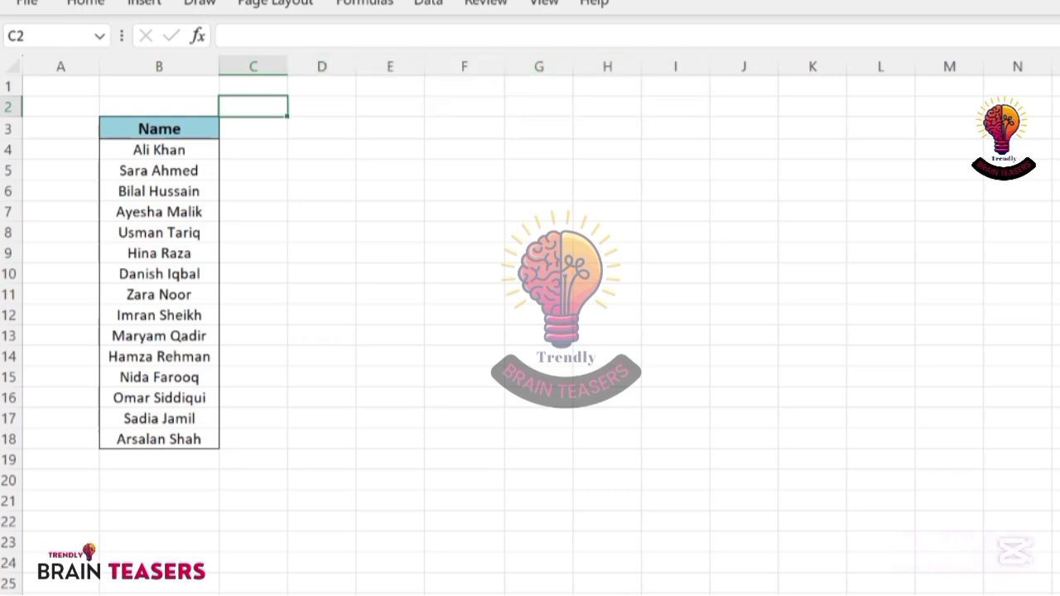
type("ALI KHAN")
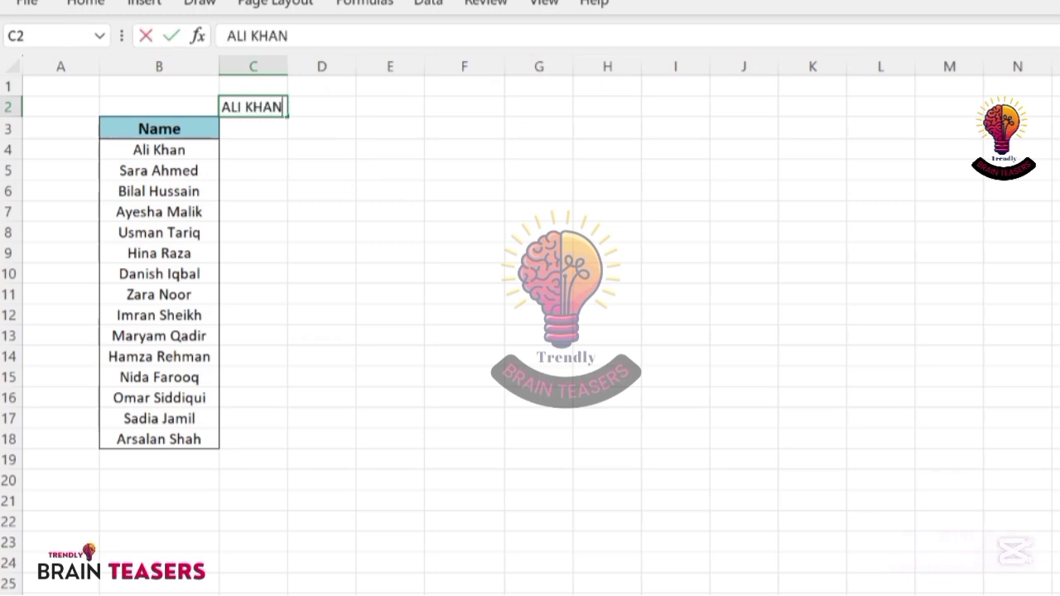
key("Tab")
type("SAR")
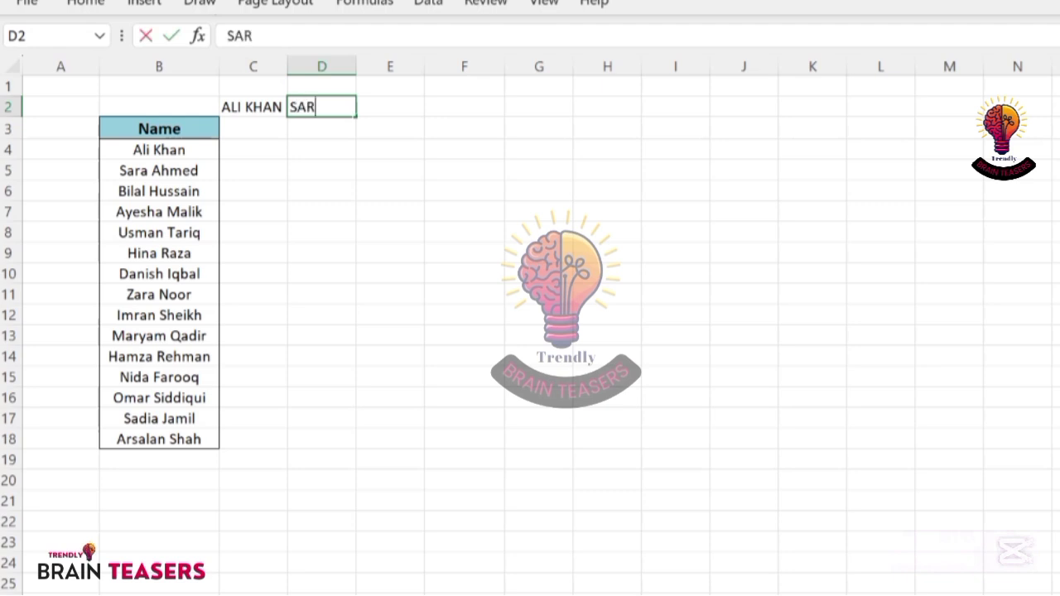
Erase the manually entered names from cells D2 and C2.
key("BackSpace")
key("BackSpace")
key("BackSpace")
key("Left")
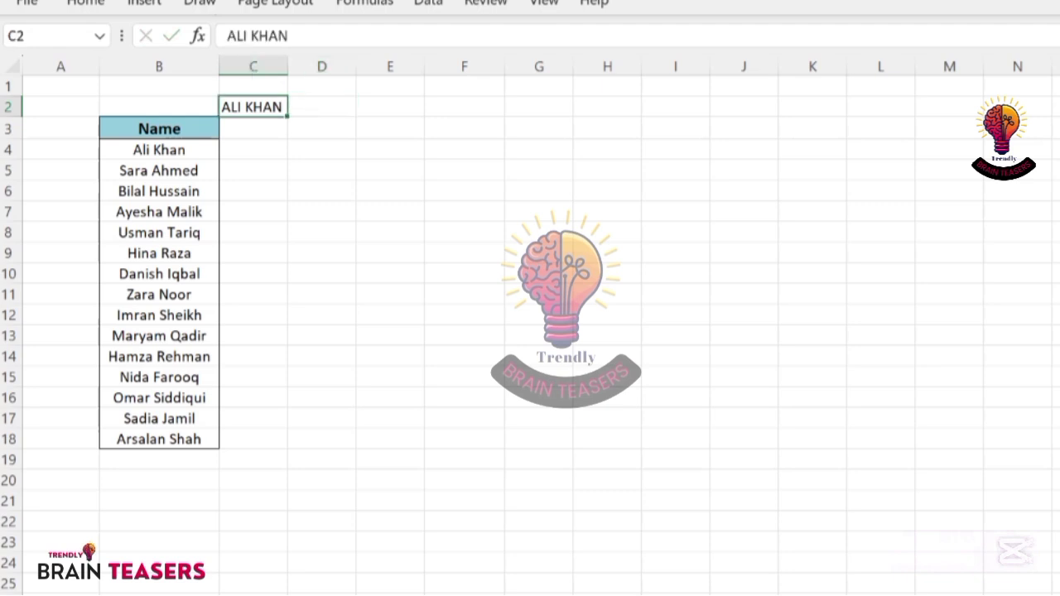
key("BackSpace")
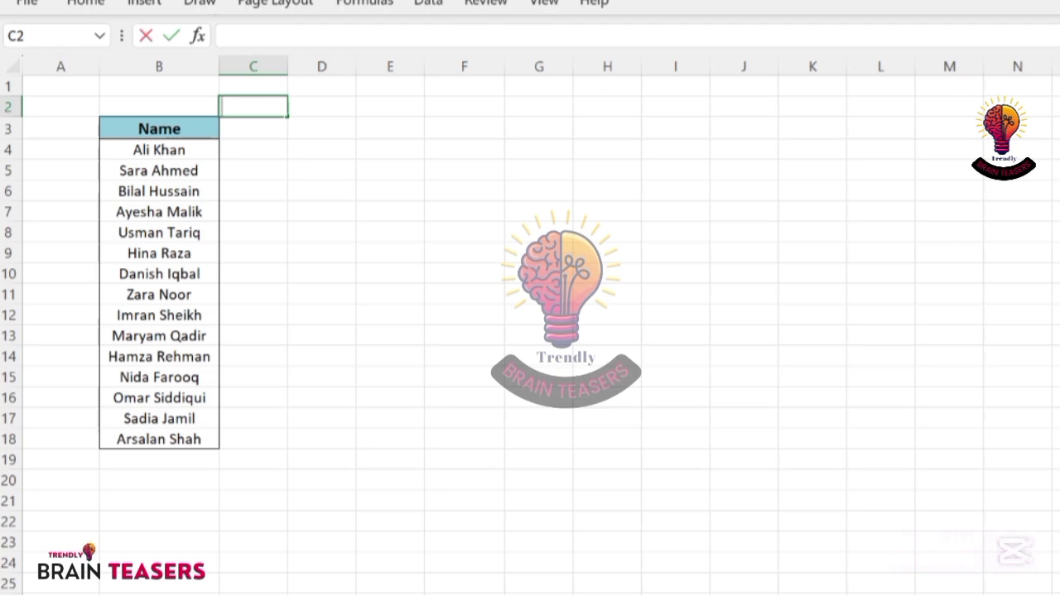
Copy the name list in B3:B18, including its header.
left_click_drag(159, 129, 159, 439)
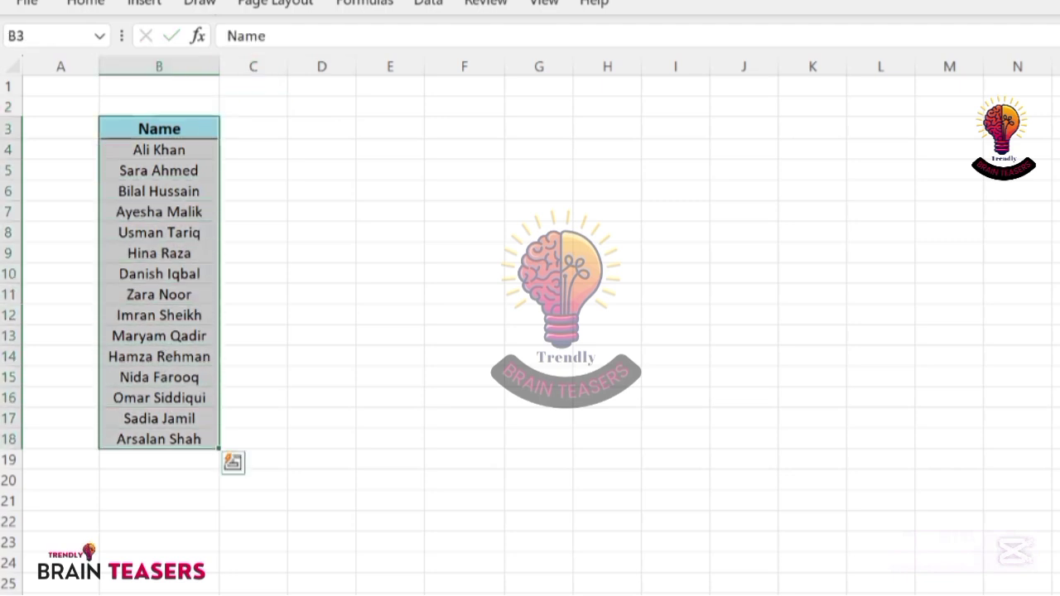
right_click(193, 420)
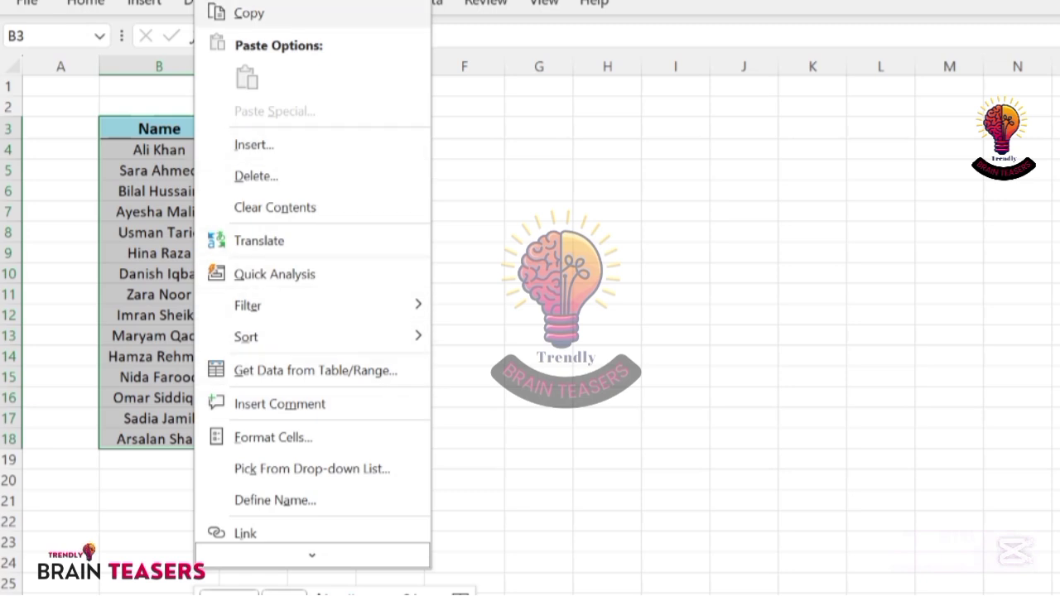
left_click(249, 12)
left_click(322, 520)
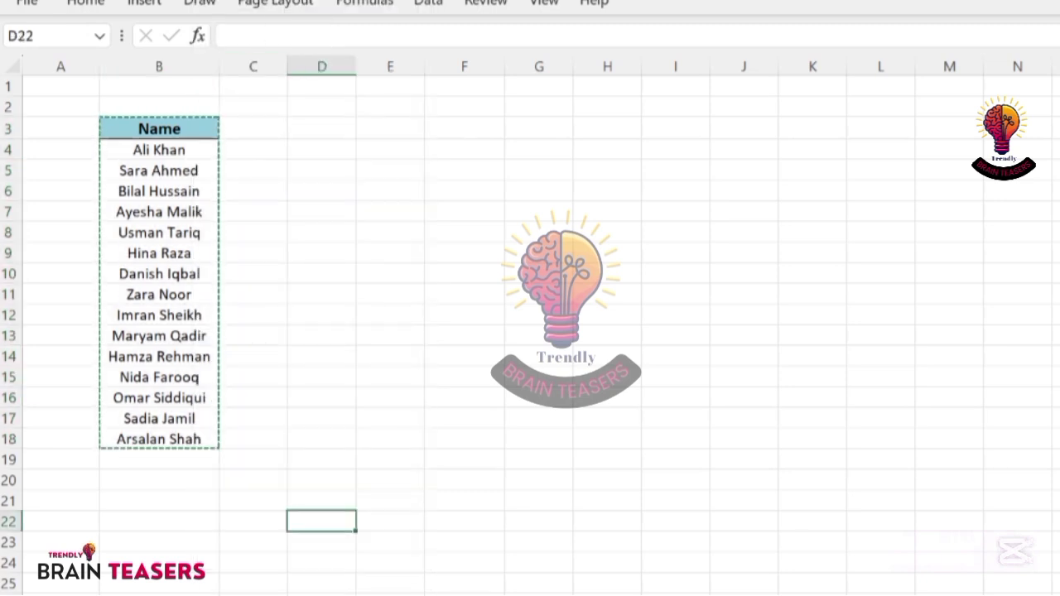
left_click(267, 128)
right_click(266, 129)
left_click(351, 218)
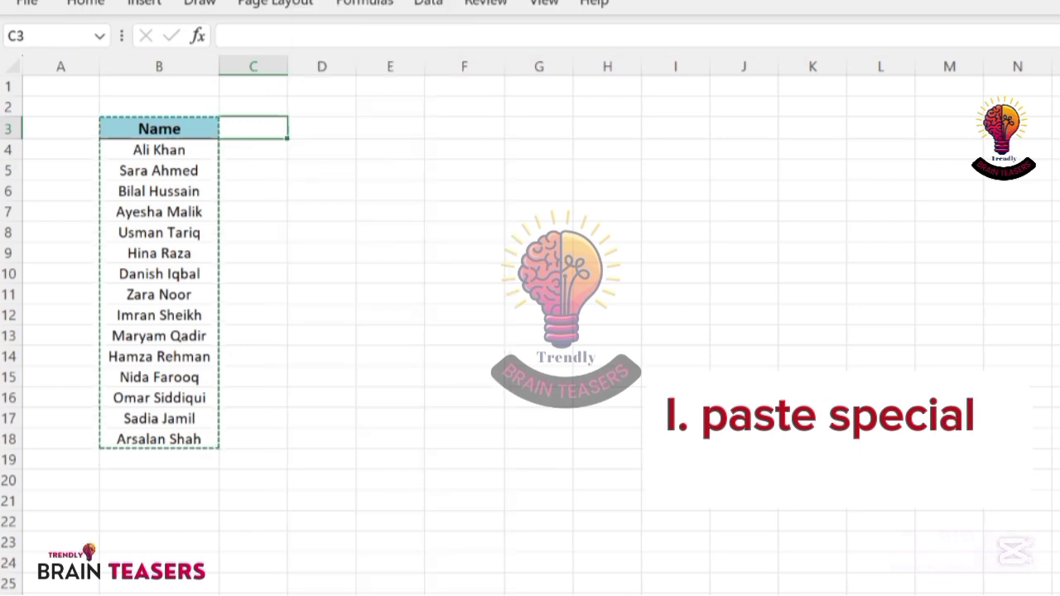
Try pasting the copied list as a row starting at D3 using Paste Special with Transpose, and undo the paste.
left_click(322, 129)
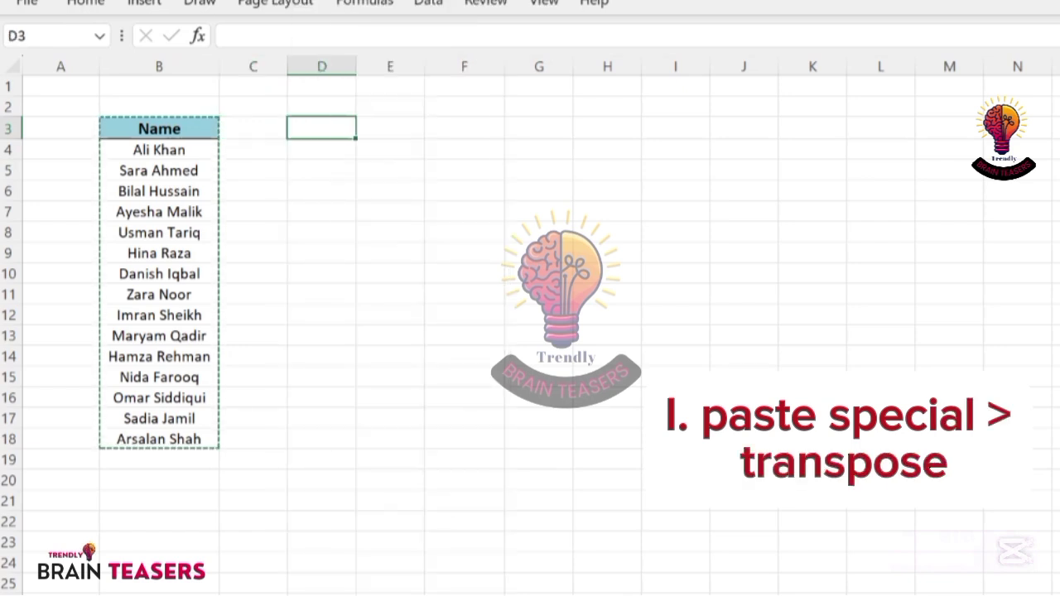
right_click(336, 128)
left_click(417, 218)
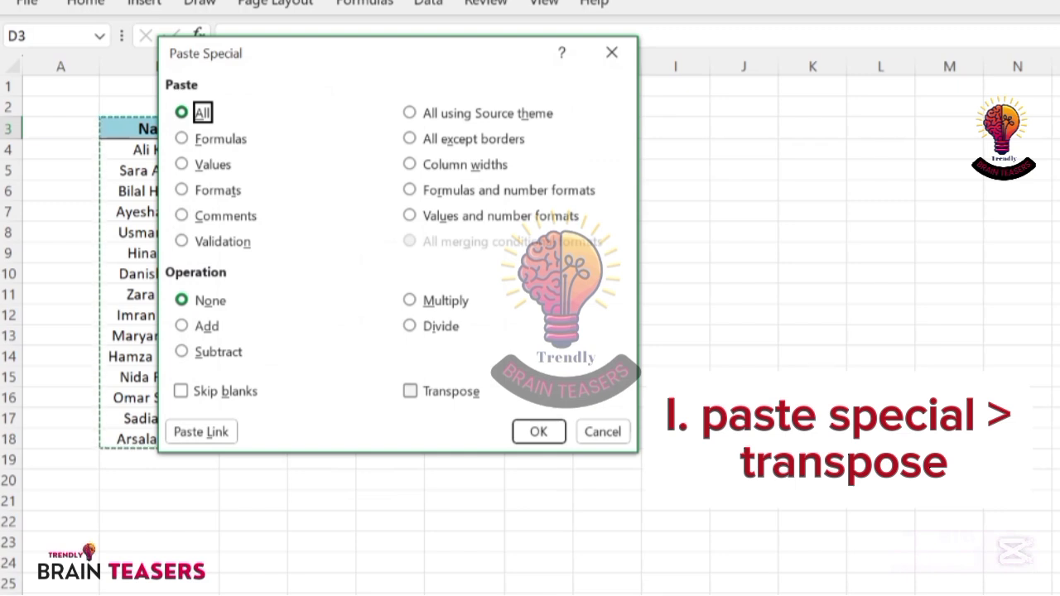
left_click(411, 390)
left_click(538, 432)
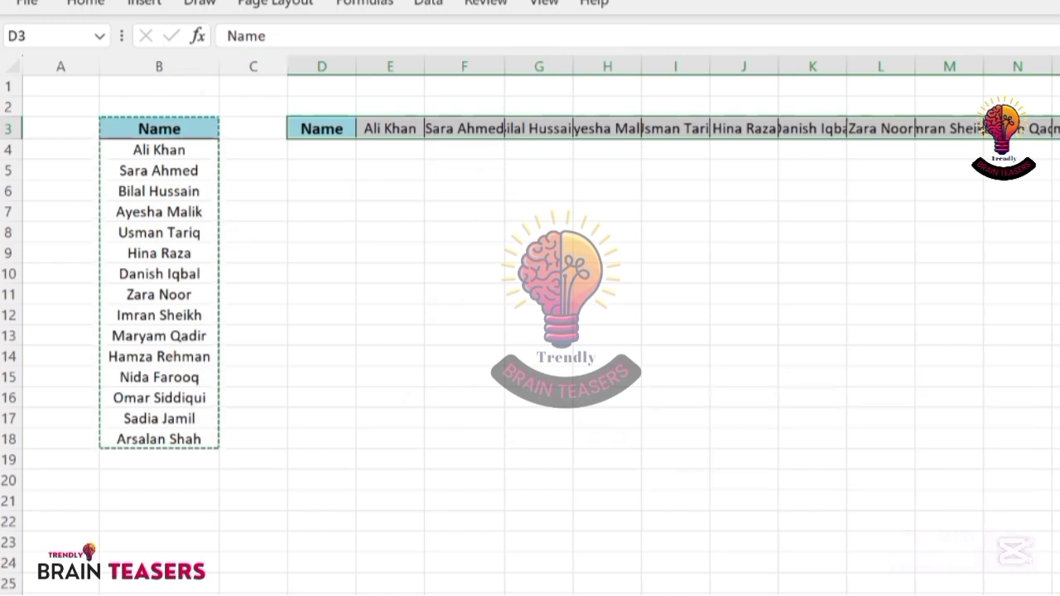
key("ctrl+z")
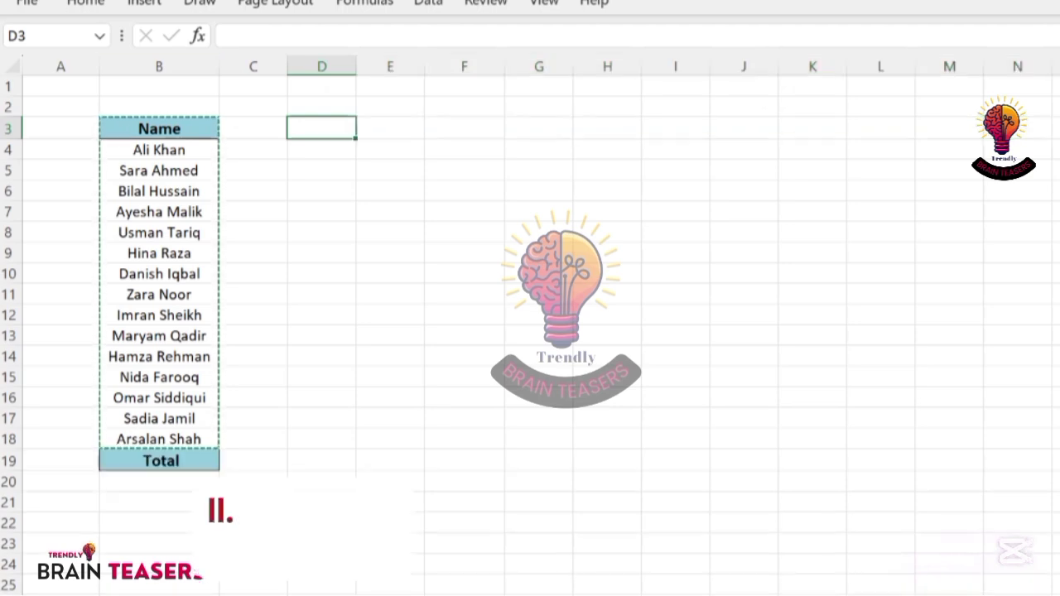
Paste the copied name list horizontally along row 3 from cell D3, using Paste Special with All and Transpose.
key("alt")
key("e")
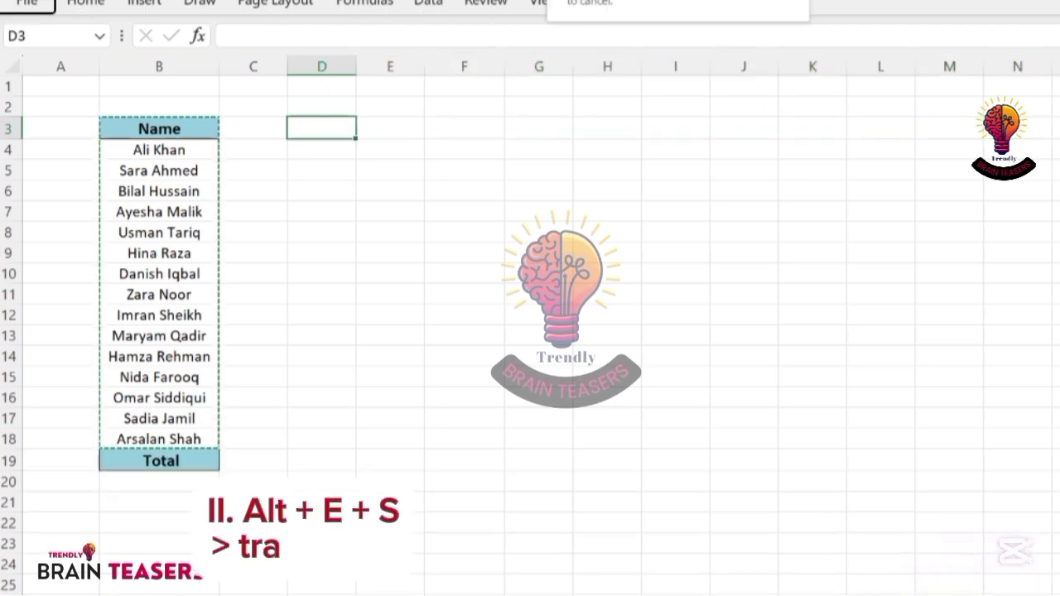
key("s")
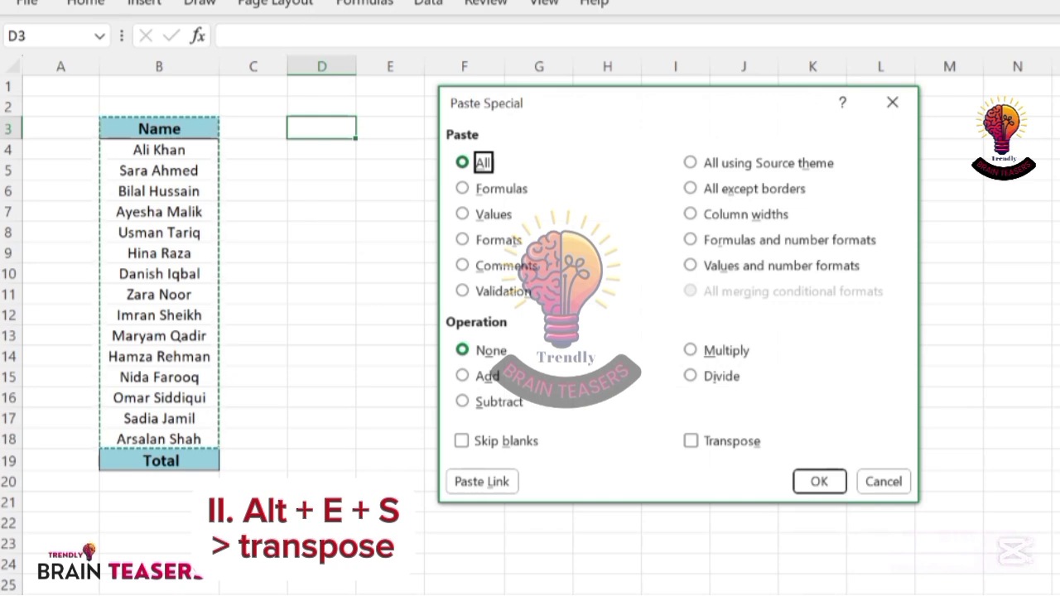
key("e")
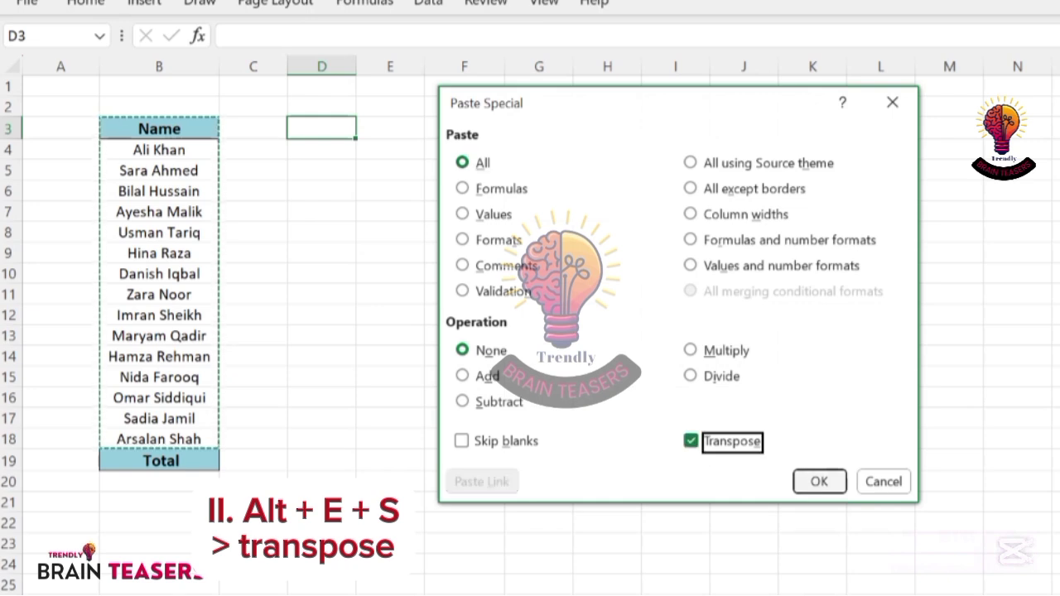
key("Return")
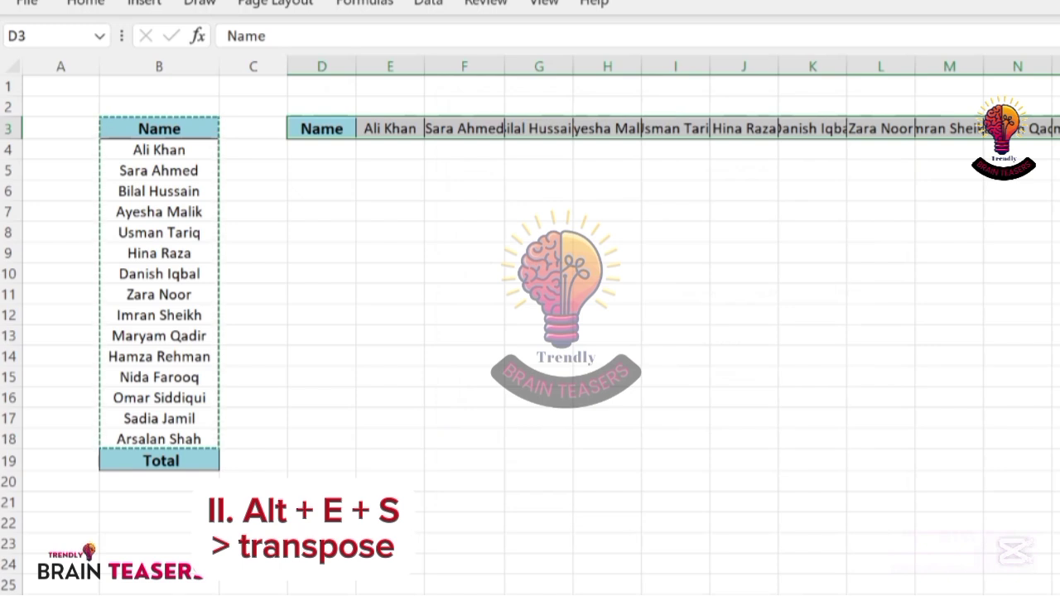